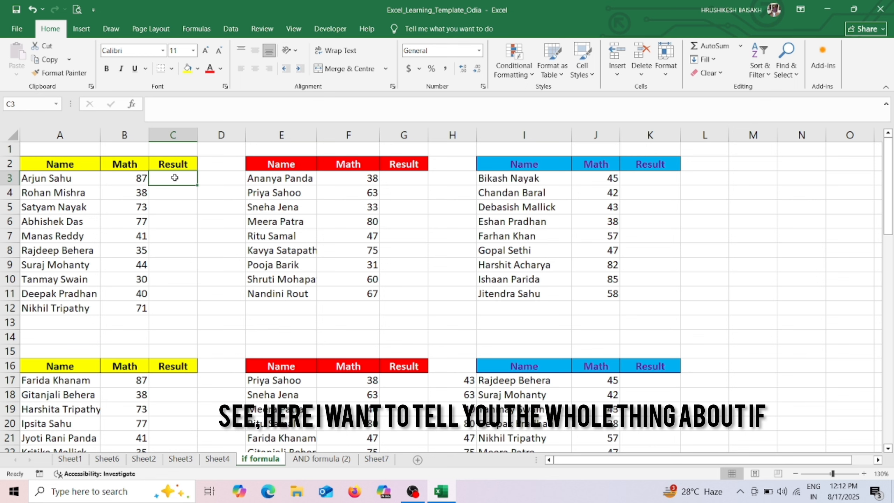
Step: Start an IF formula in cell C3 with the logical test B3>=40
text(=)
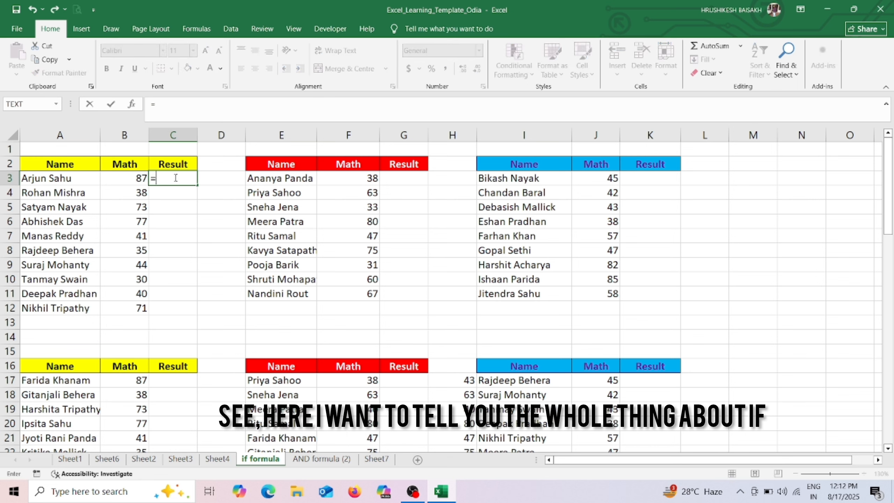
text(if)
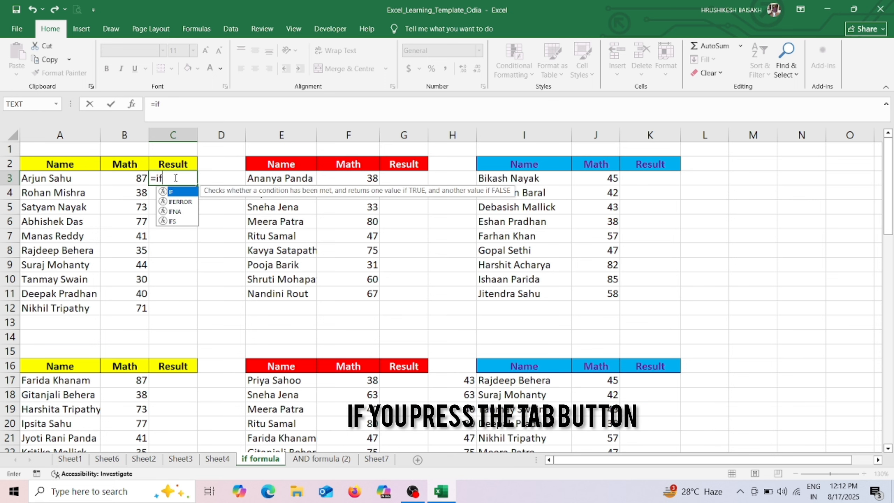
key(Tab)
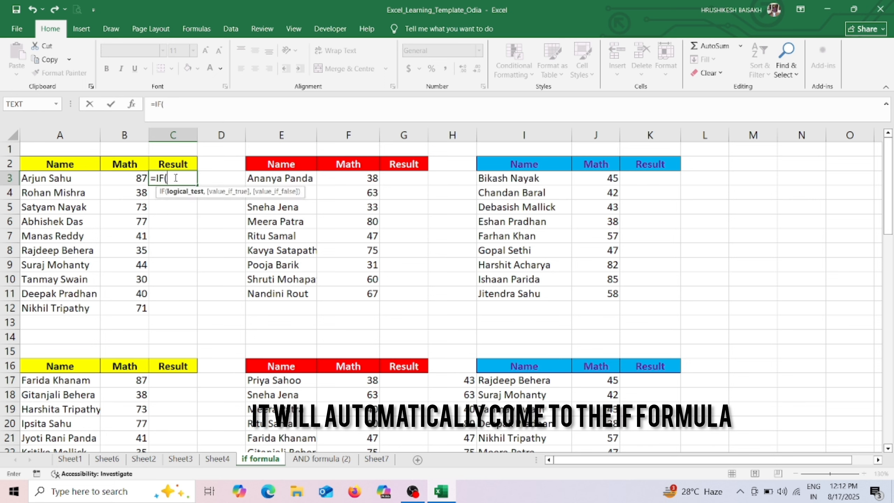
click(38, 177)
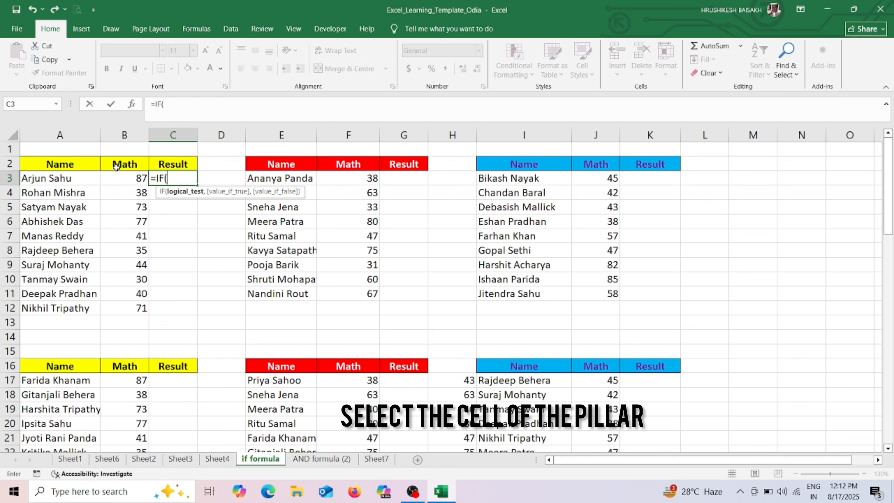
click(134, 179)
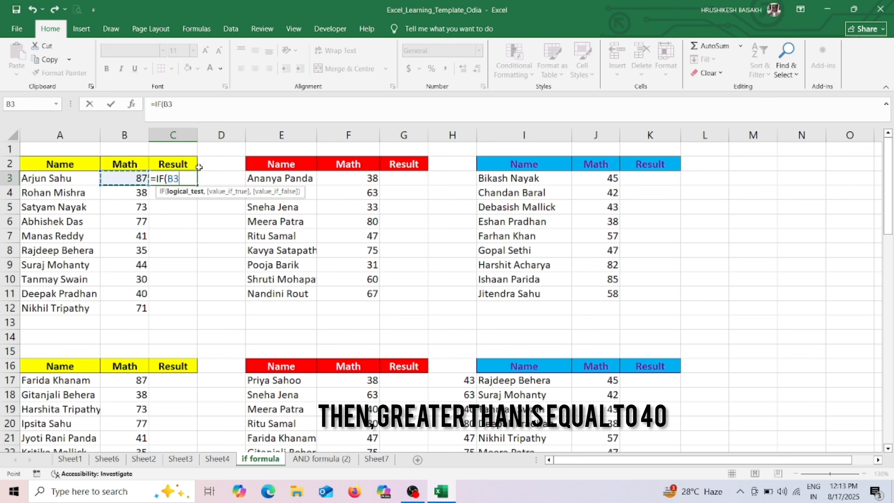
text(>4)
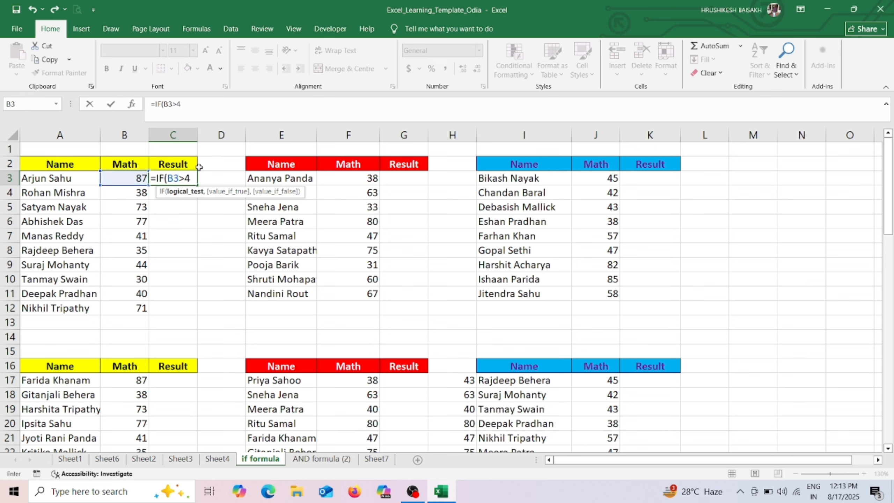
key(BackSpace)
text(=)
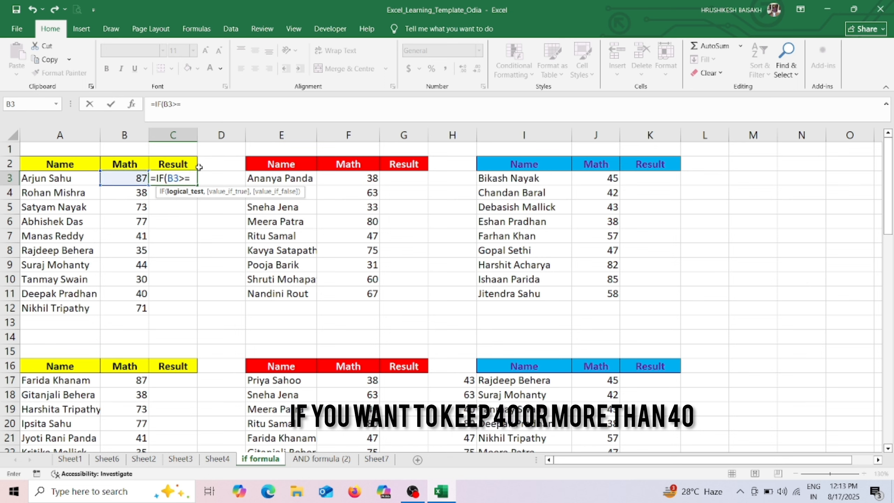
text(40)
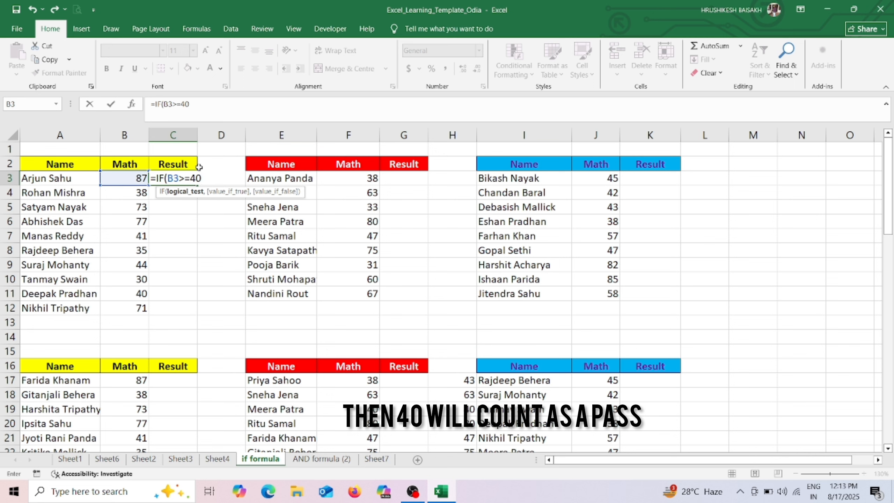
Step: Complete the C3 formula so it returns "PASS" when true and "FAIL" when false, and enter it
text(,)
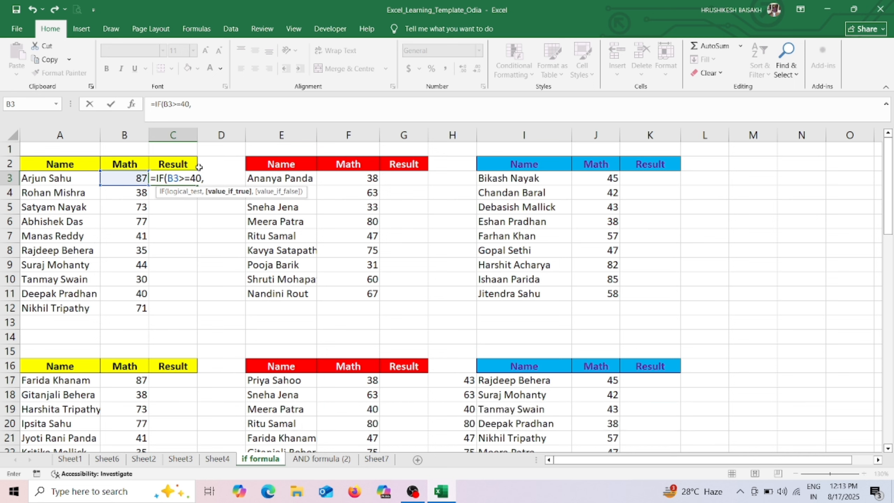
text("PASS)
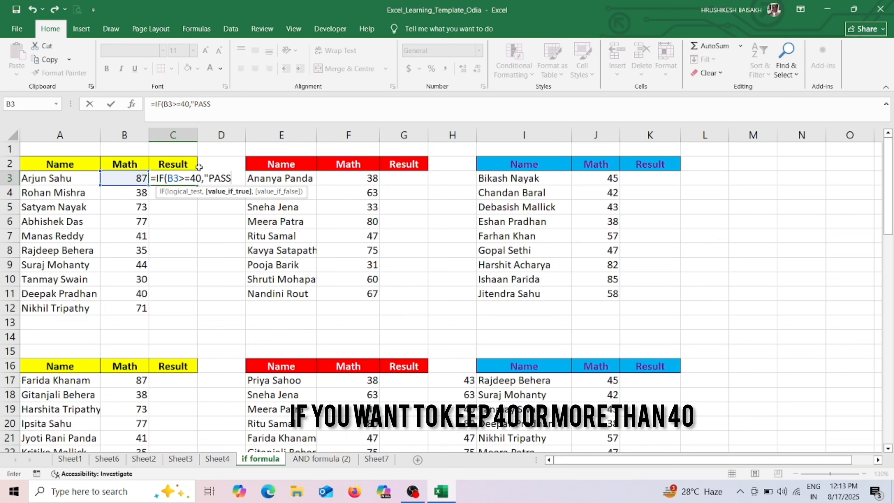
text(")
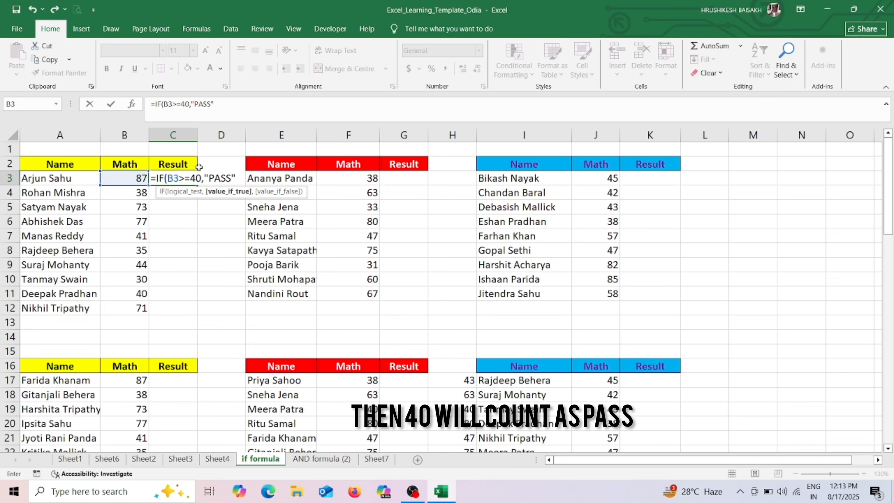
text(,)
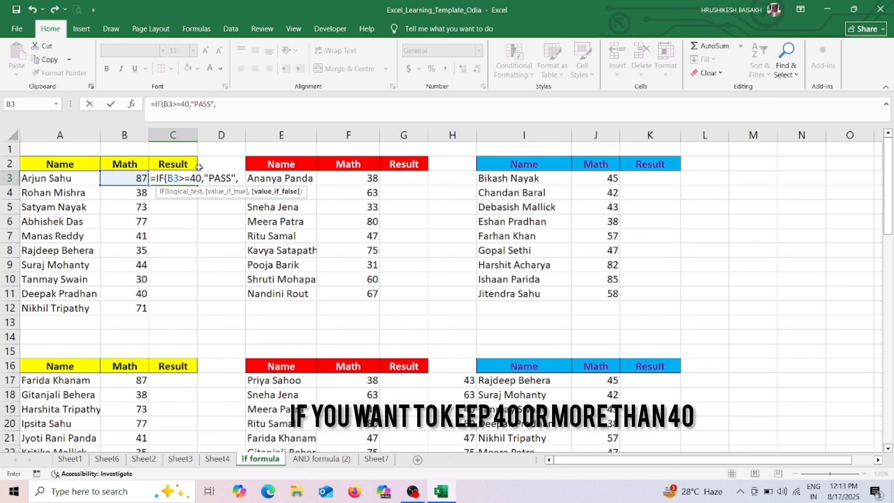
text(FA)
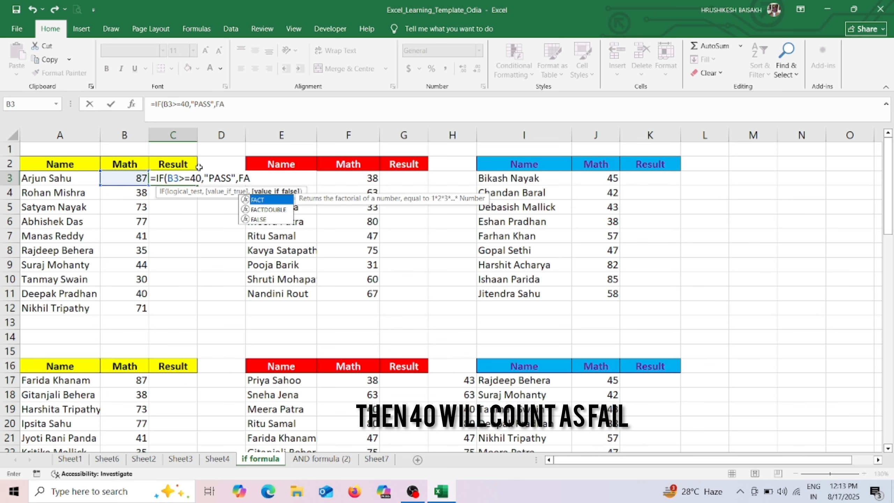
text(IL")
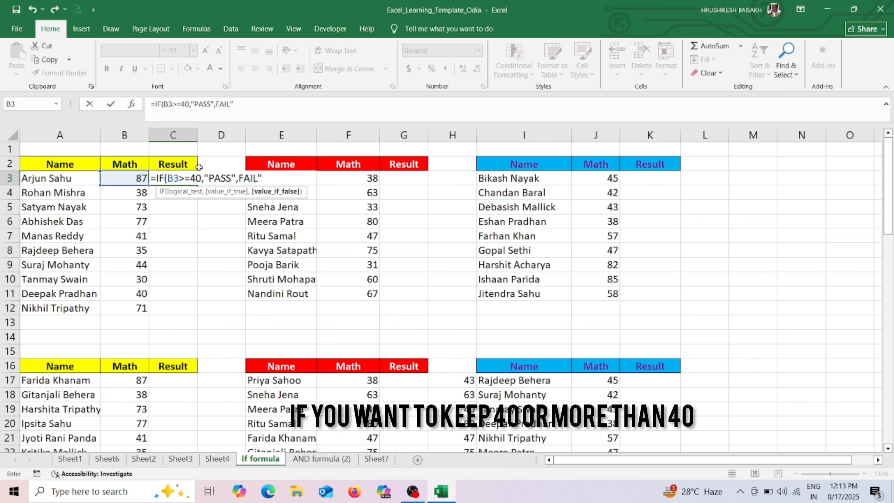
click(238, 178)
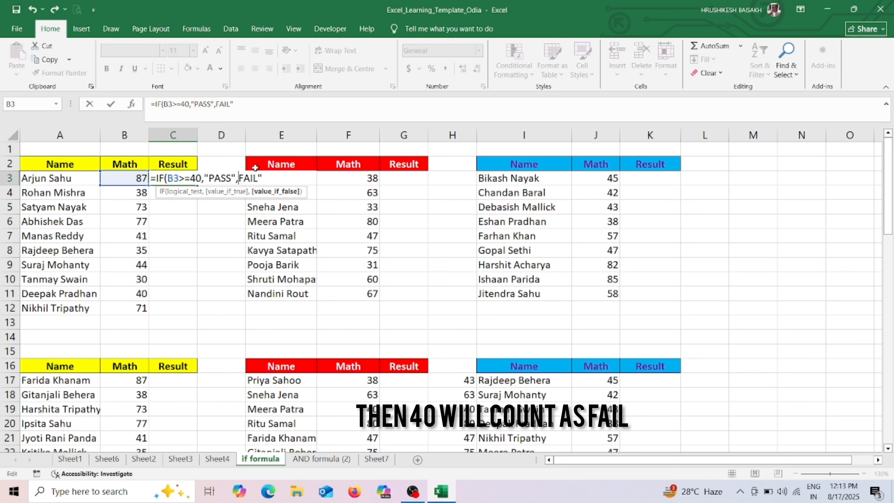
text(")
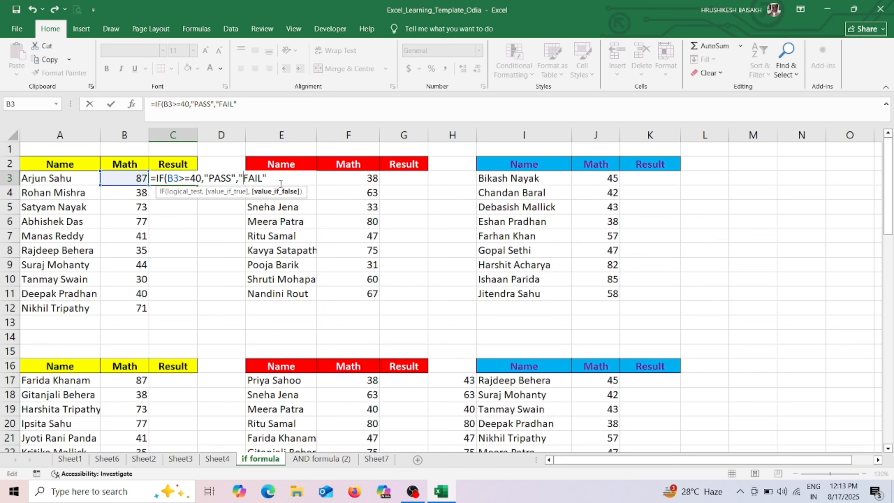
click(272, 179)
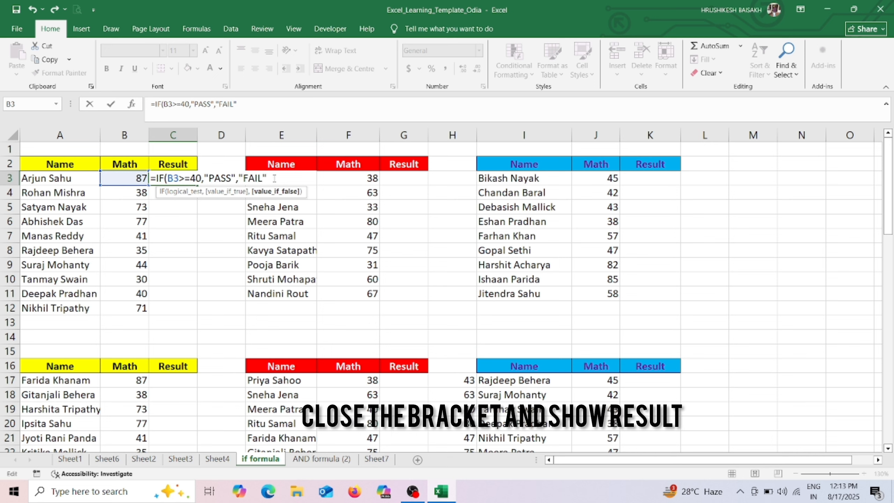
text())
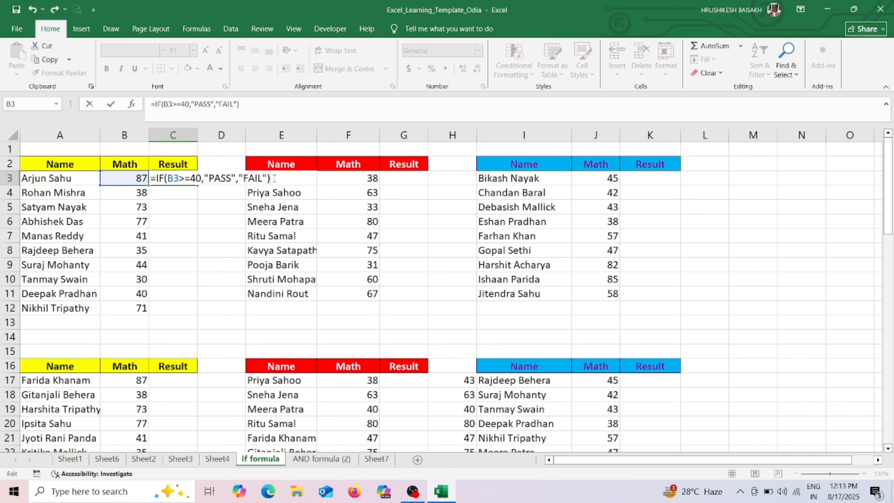
key(Return)
Step: Fill the C3 formula down the yellow table's Result column to C12 and check the copied formulas
click(165, 176)
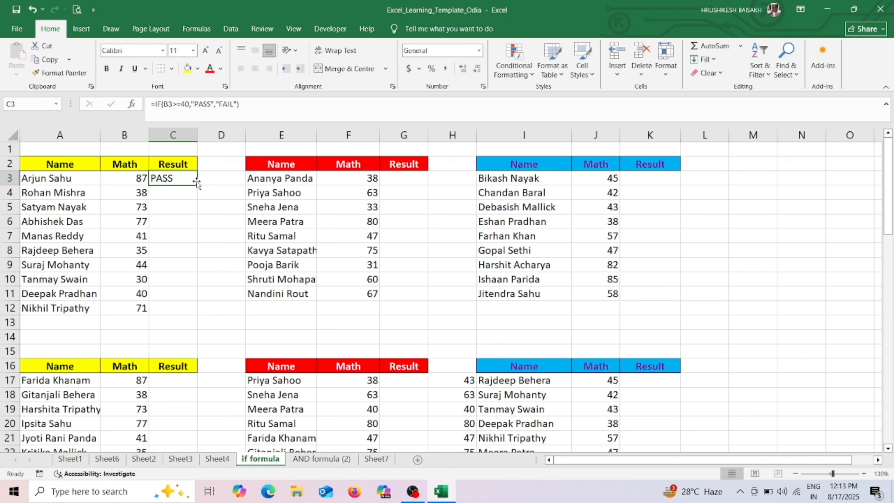
drag(197, 183, 197, 311)
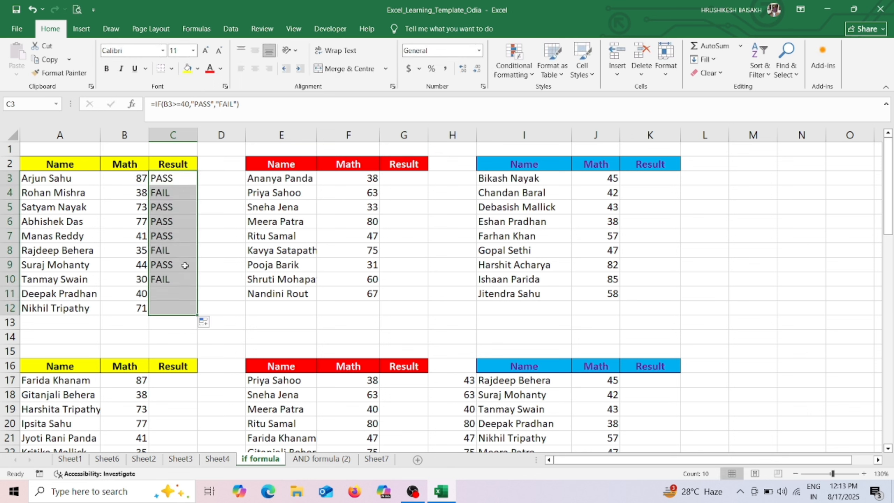
click(155, 251)
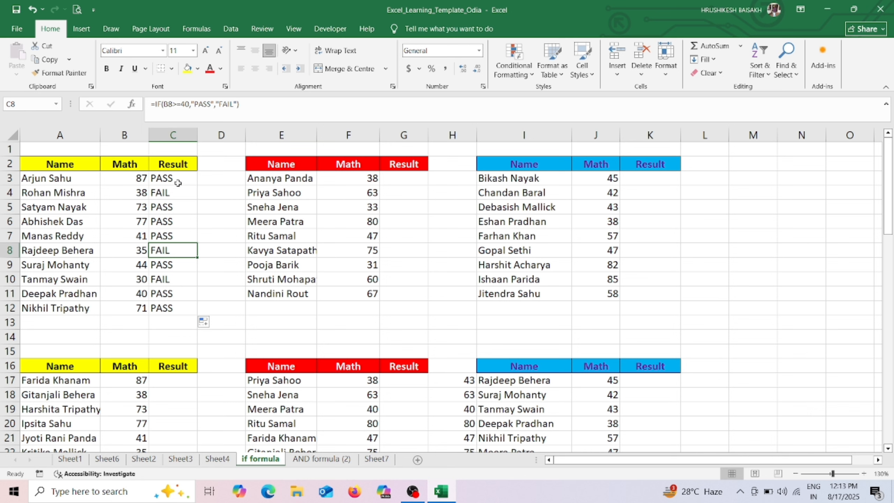
click(405, 183)
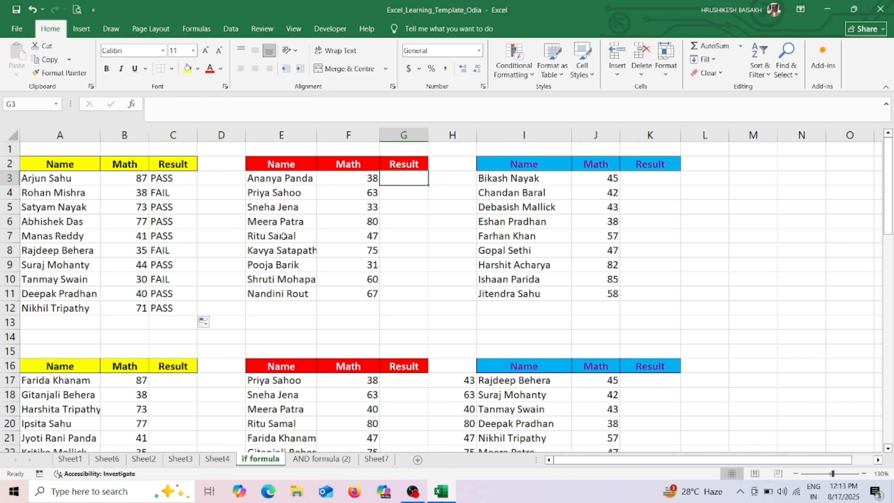
click(169, 192)
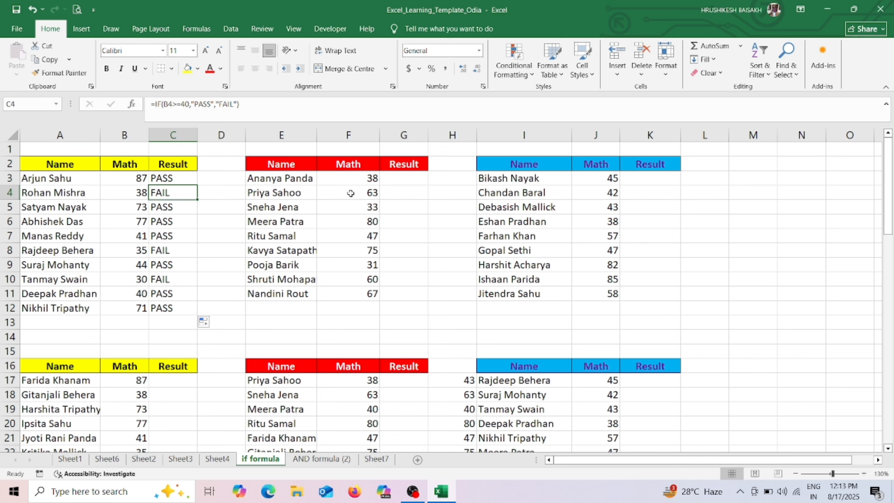
Step: Start an IF formula in cell G3 of the red table with the logical test F3<=40
click(407, 181)
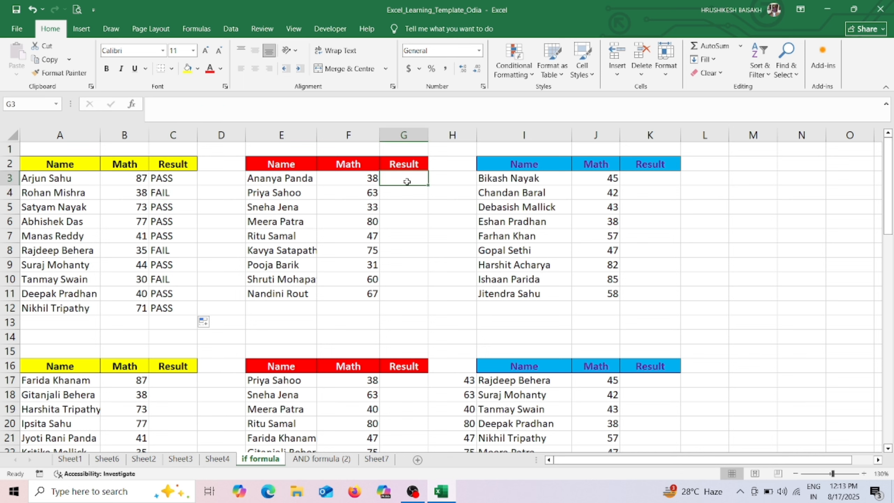
text(=IF)
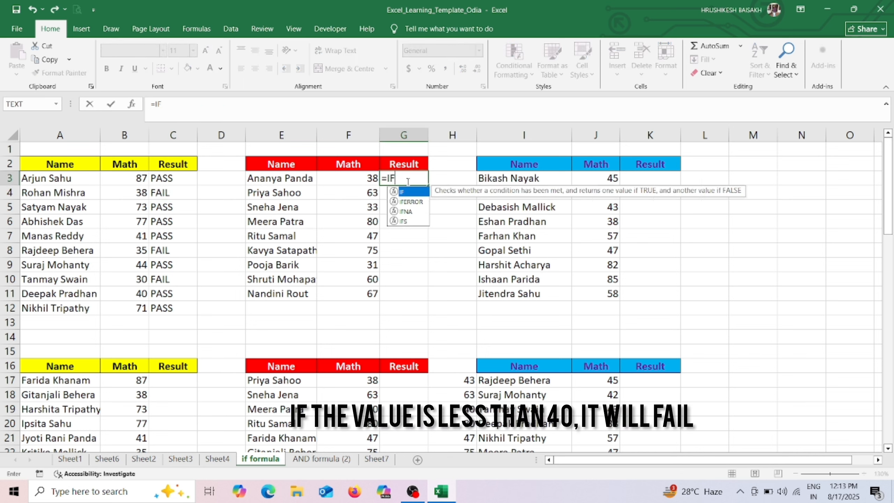
text(()
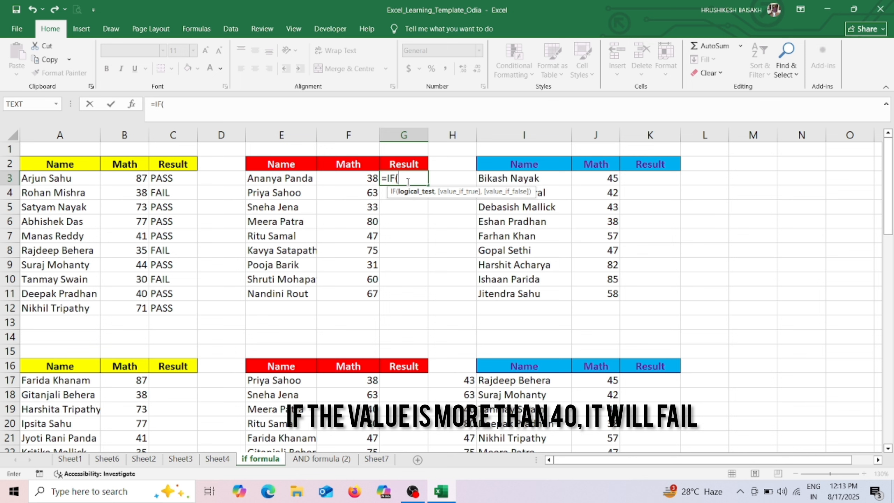
click(369, 179)
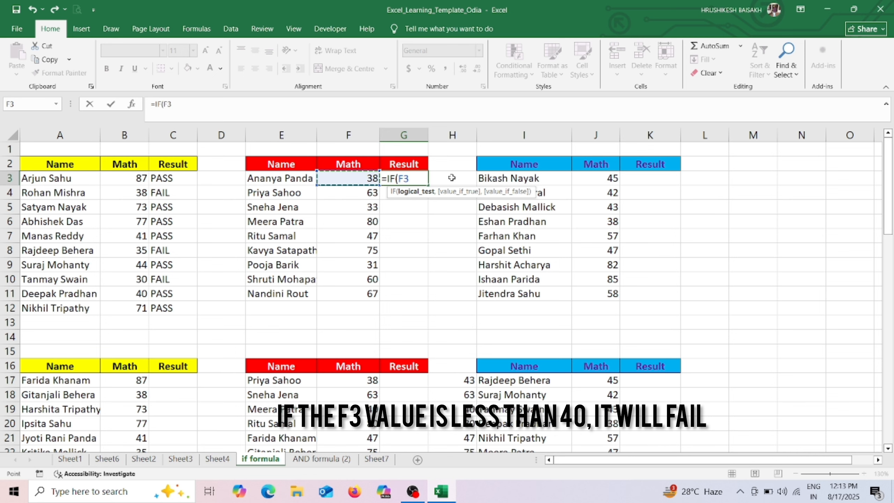
text(,)
key(BackSpace)
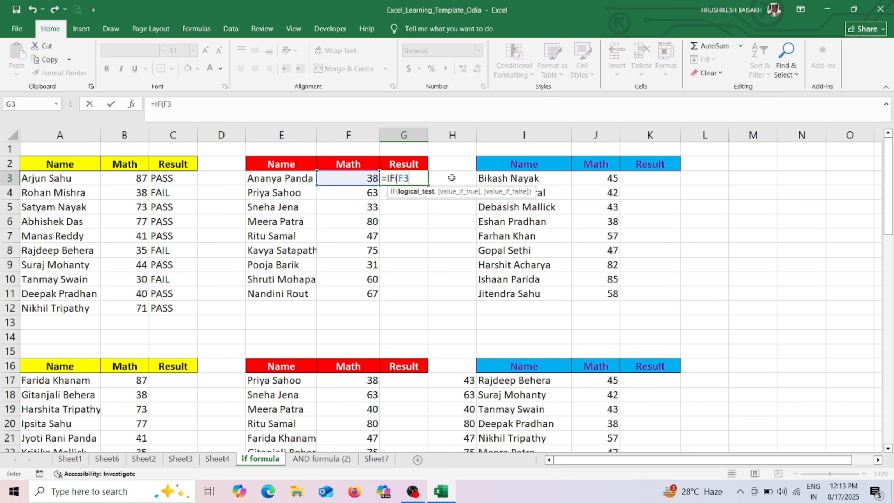
text(<=40,)
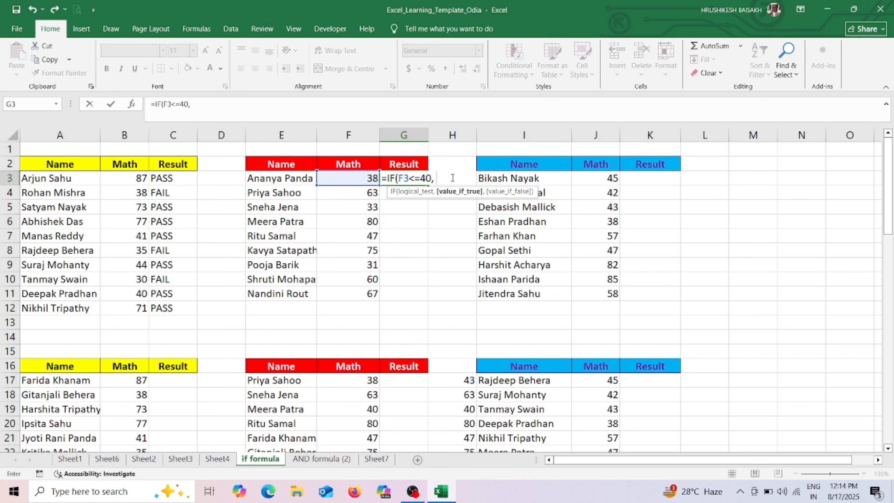
Step: Set the G3 formula's value-if-true argument to "FAIL"
text(FA)
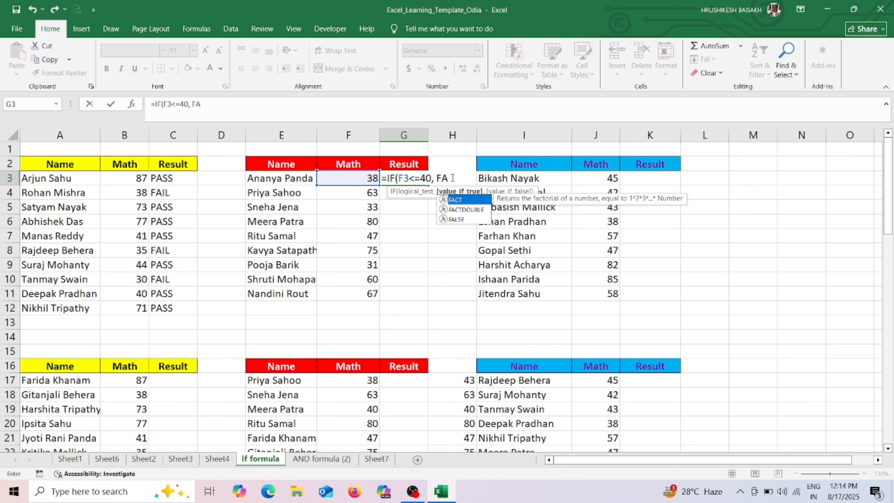
key(BackSpace)
key(BackSpace)
text(")
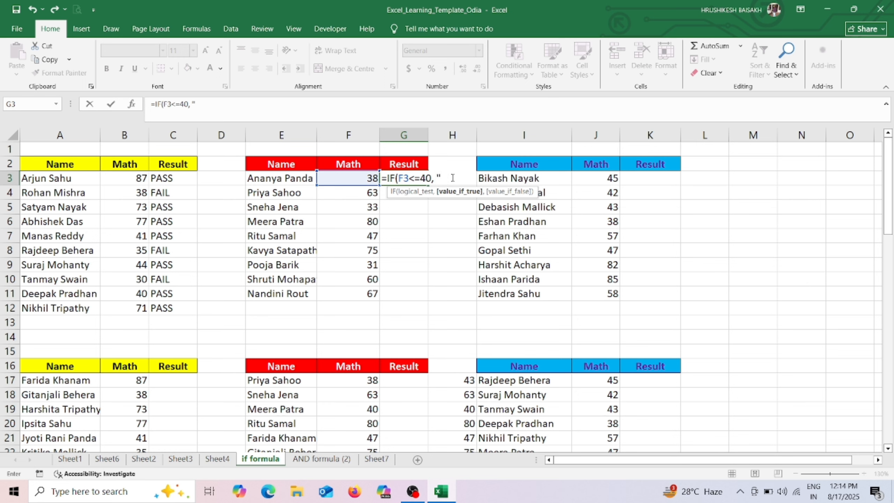
text(FAIL",)
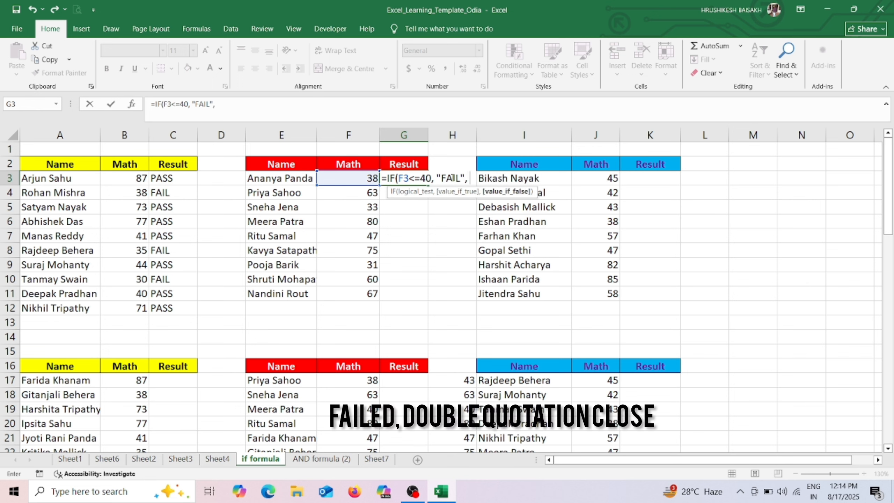
Step: Complete the G3 formula with an empty text "" as the value if false, and enter it
text( PASS)
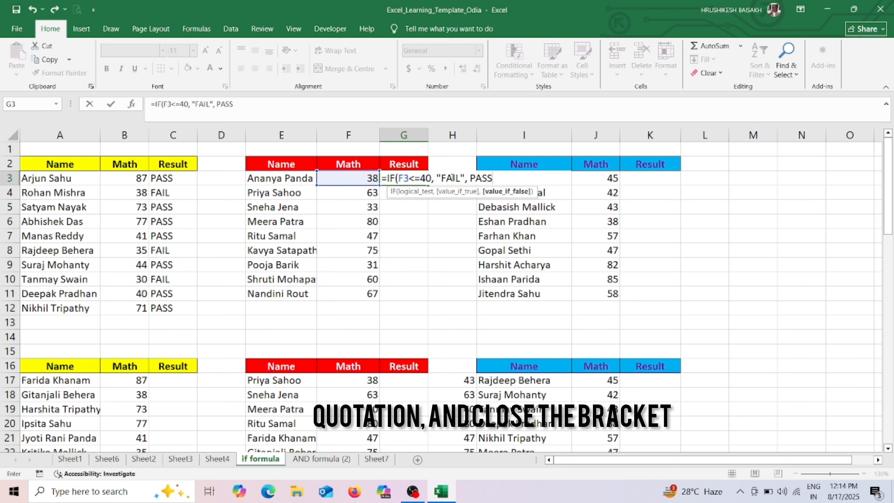
key(BackSpace)
key(BackSpace)
key(BackSpace)
key(BackSpace)
text("")
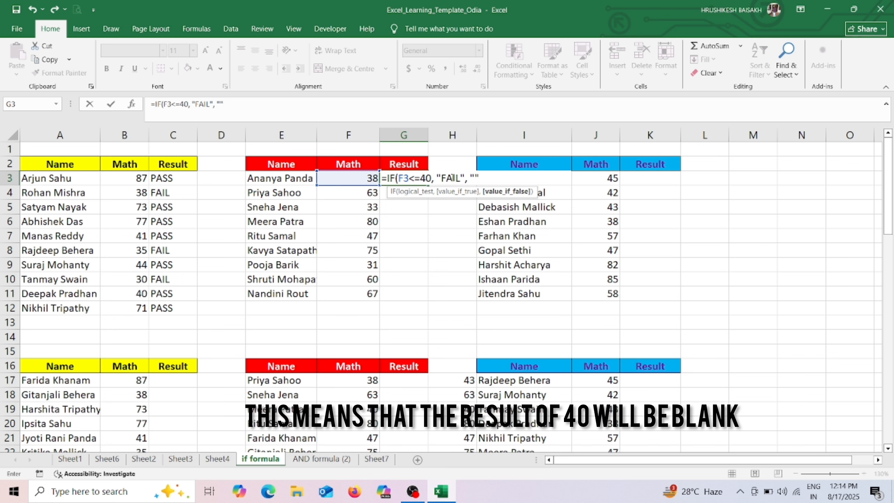
text("))
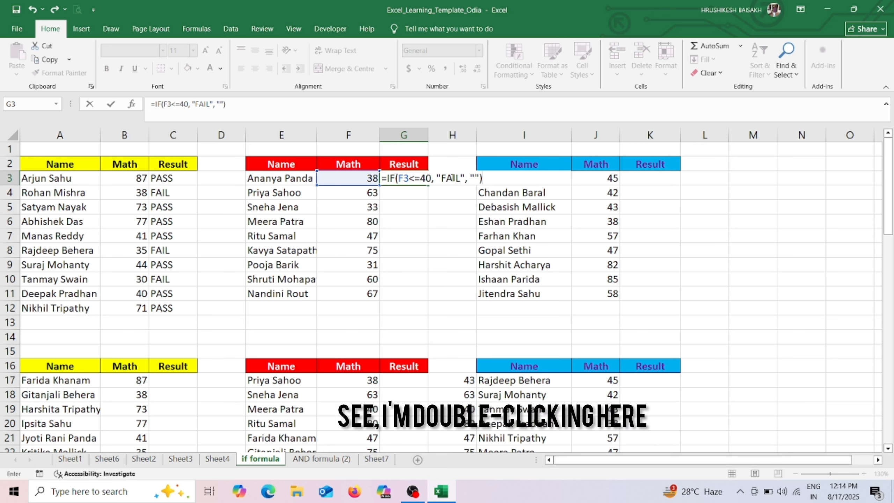
key(Return)
Step: Fill the G3 formula down the red table's Result column to G11 and check a copied formula
click(422, 176)
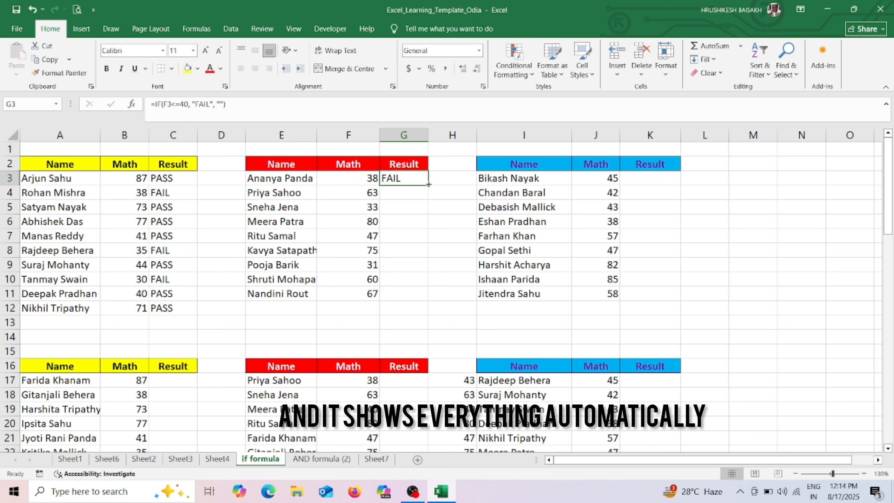
drag(428, 185, 425, 295)
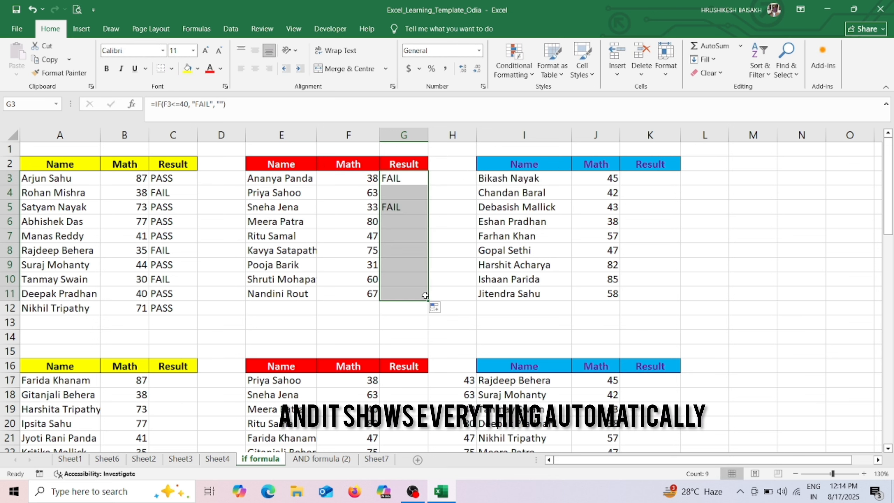
click(414, 237)
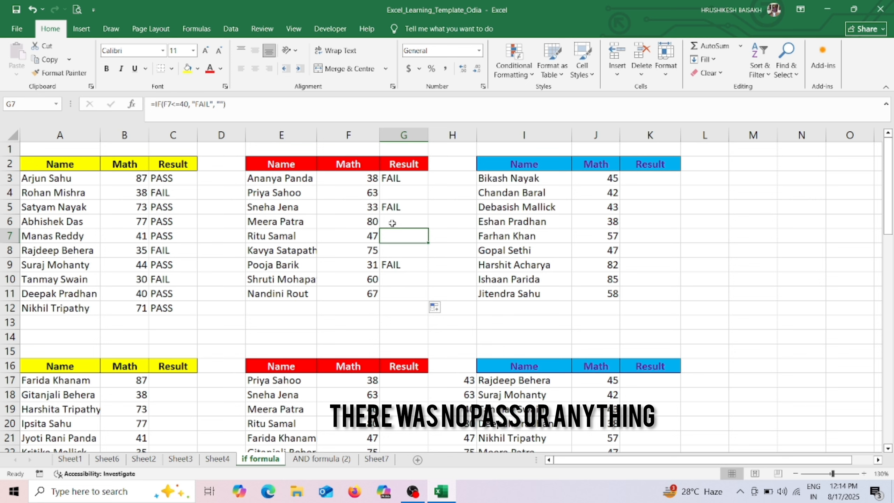
Step: Start an IF formula in cell K3 of the blue table with the logical test J3<=40
click(649, 182)
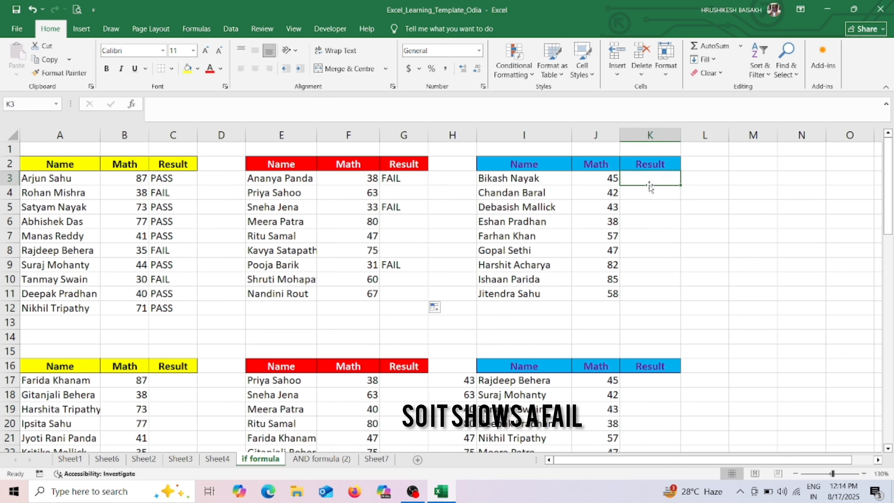
text(=IF()
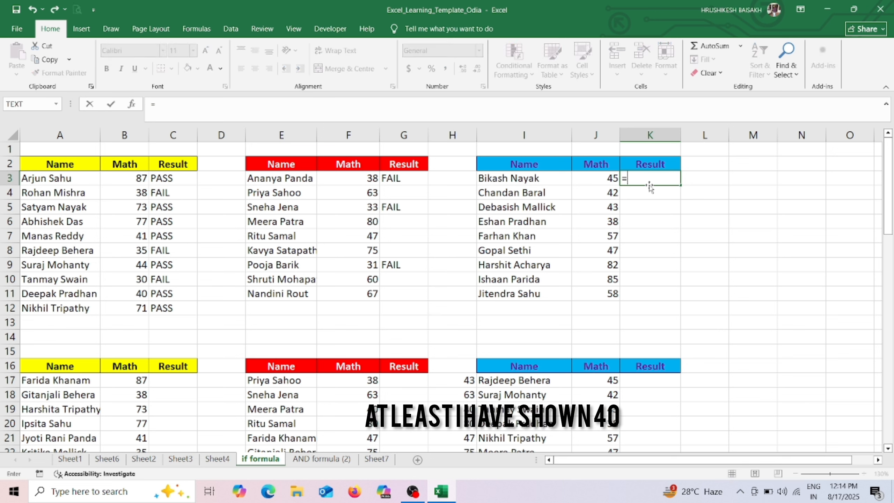
click(610, 180)
click(610, 179)
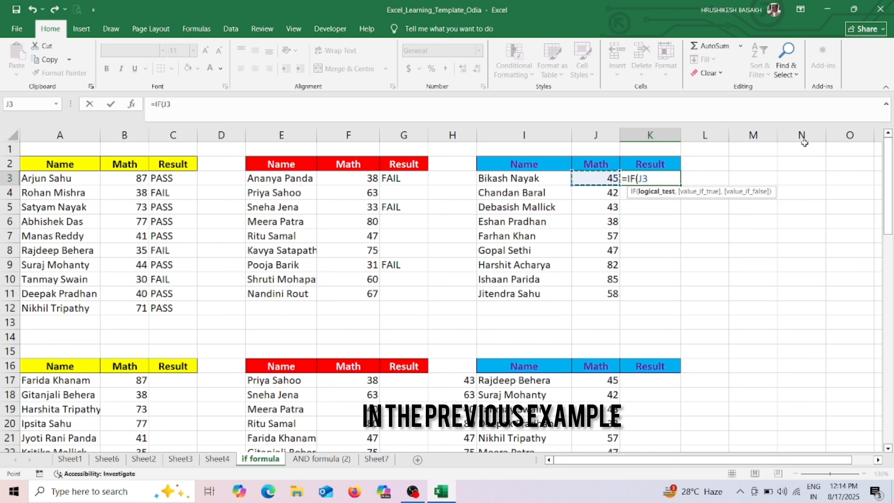
text(<=40)
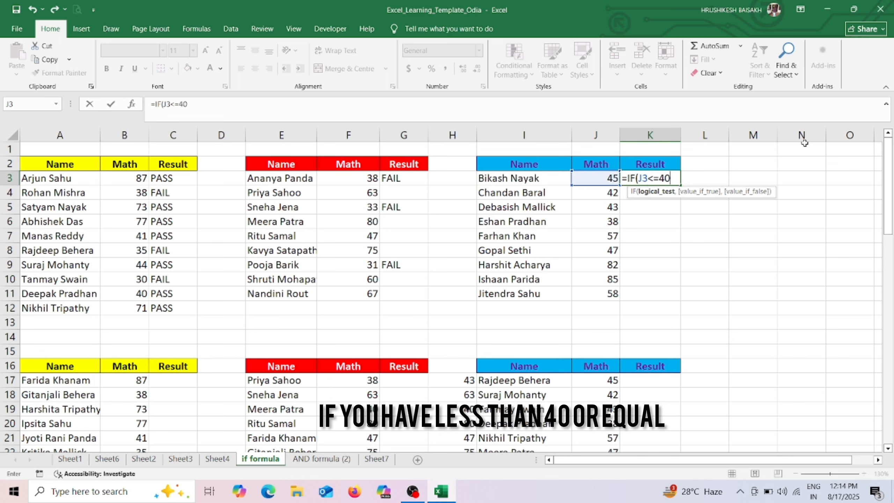
text(,)
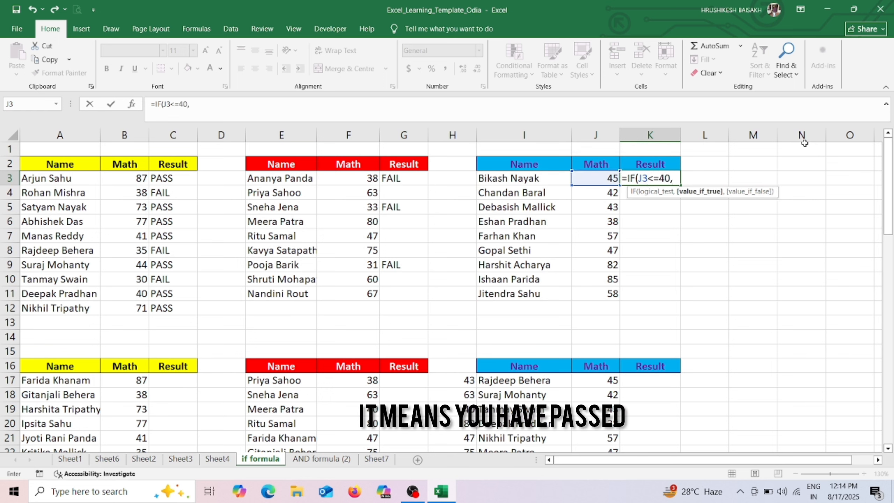
Step: Set the K3 formula's value-if-true argument to an empty text ""
text(")
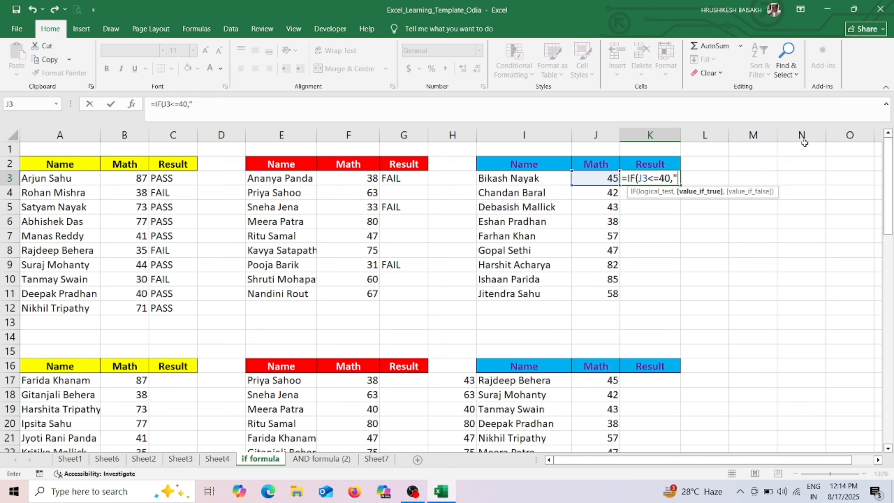
text(FAIL)
key(BackSpace)
key(BackSpace)
key(BackSpace)
key(BackSpace)
text(",)
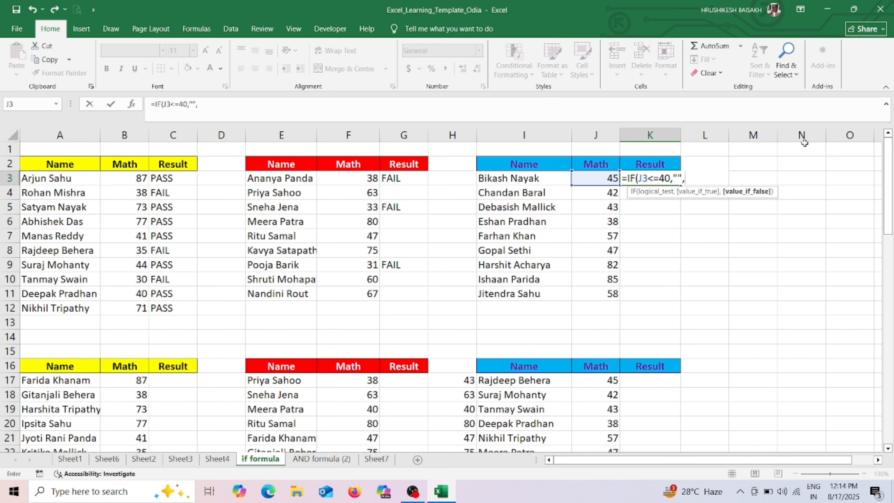
Step: Complete the K3 formula so it returns "PASS" when false, and enter it
text( PASS)
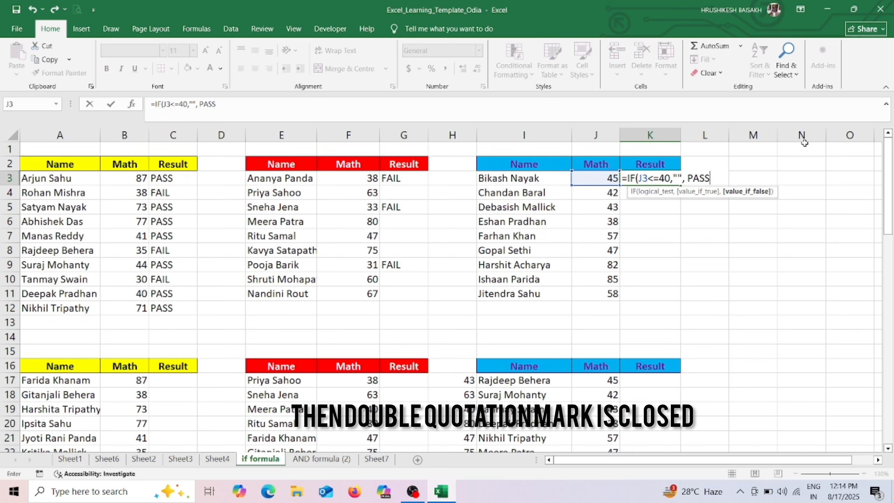
text(")
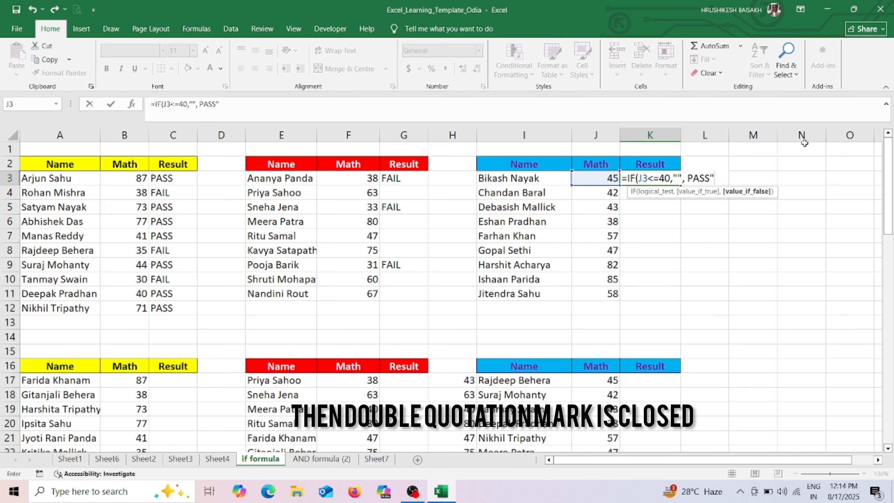
click(688, 178)
text(")
click(723, 174)
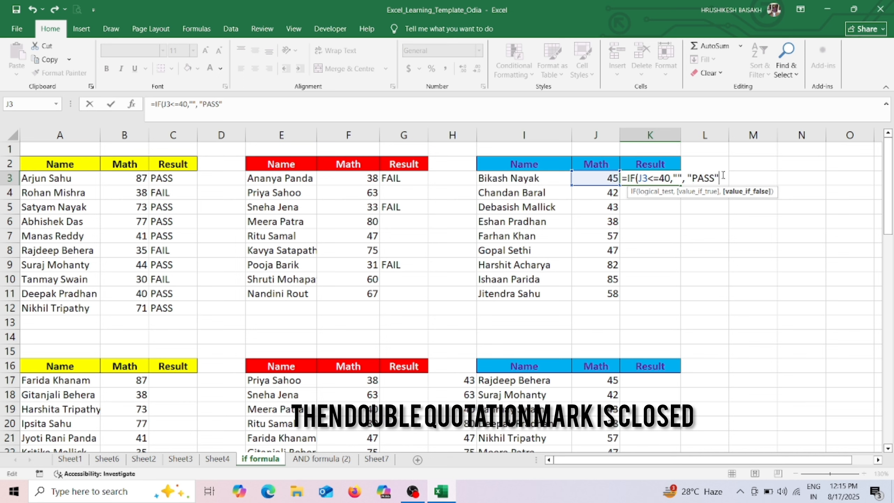
text())
key(Return)
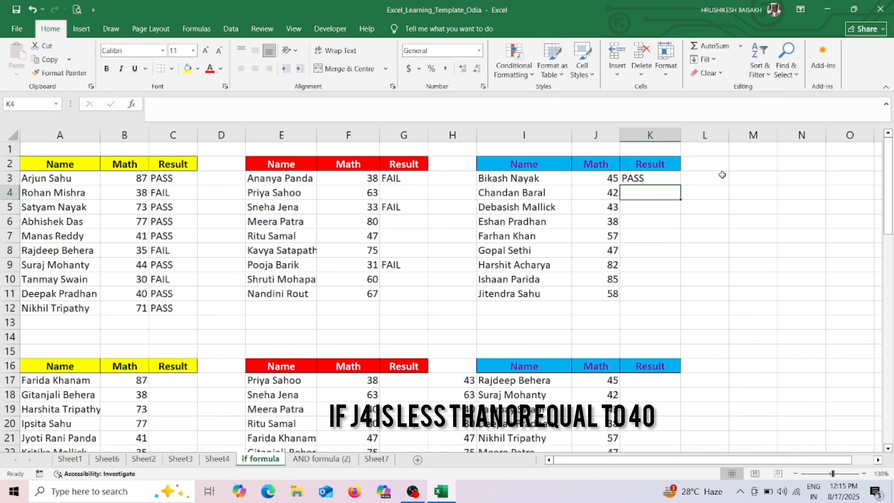
Step: Fill the K3 formula down the blue table's Result column to K11 and check the copied formula in K6
click(662, 178)
drag(680, 186, 673, 300)
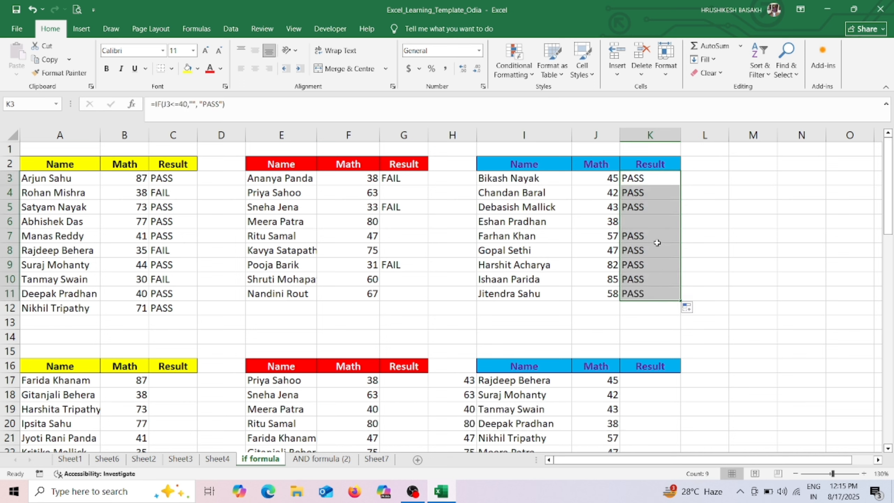
click(644, 220)
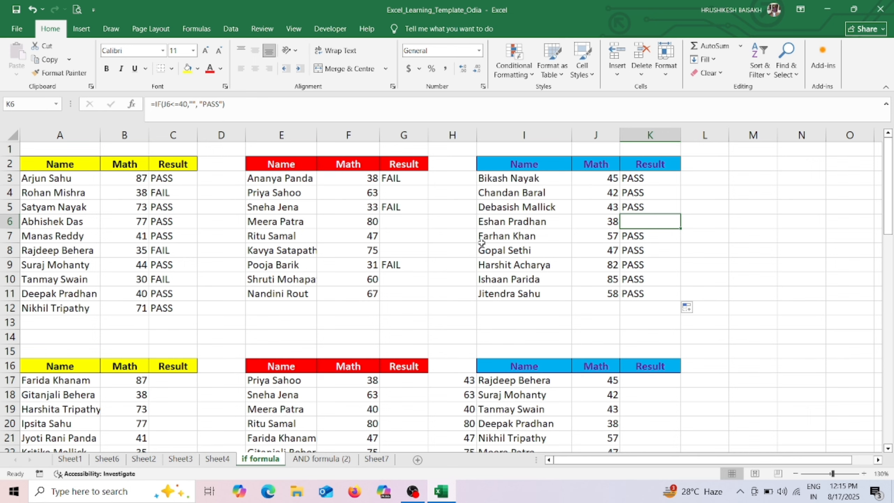
Step: Start an IF formula in cell C17 of the lower yellow table with the logical test B17=>40
scroll(472, 243, down, 1)
scroll(252, 305, down, 1)
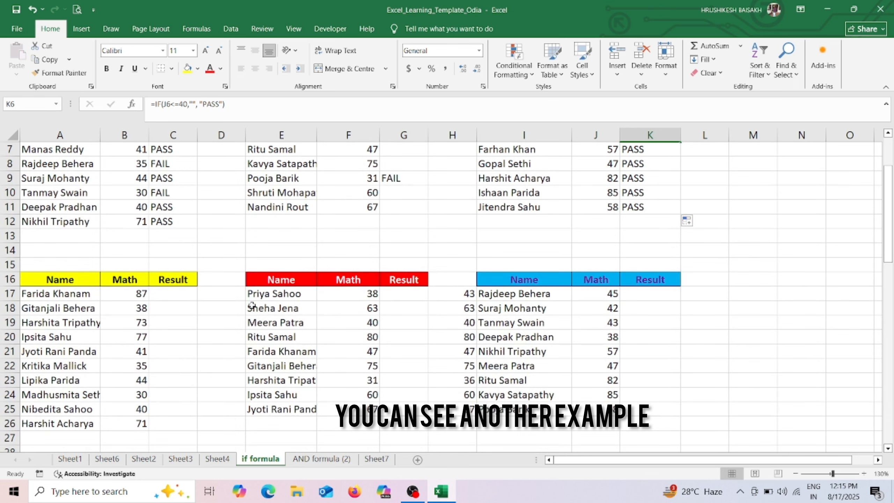
click(182, 293)
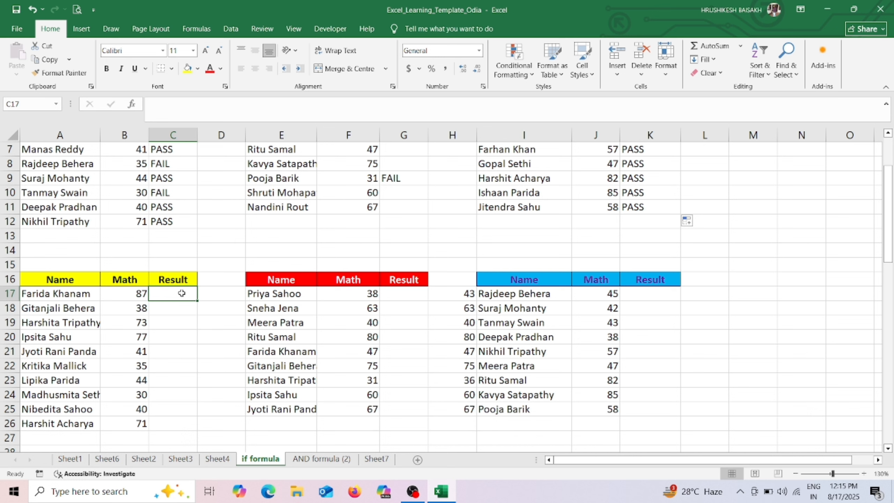
text(=)
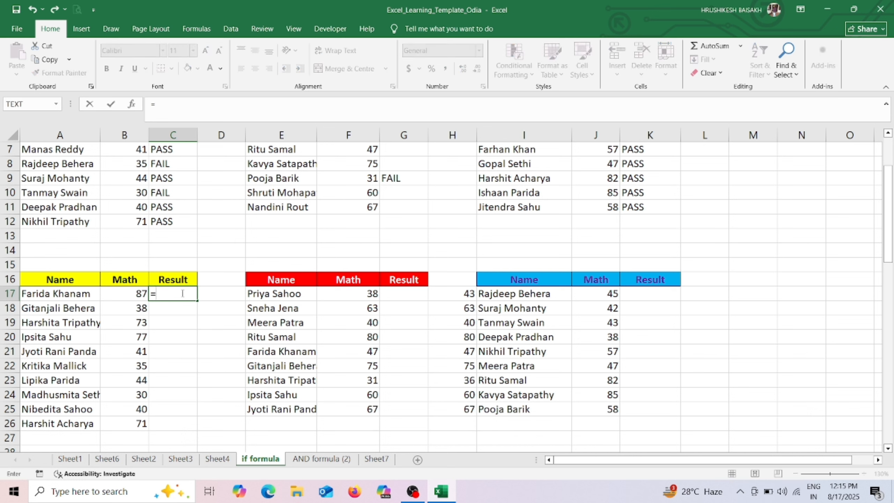
text(IF()
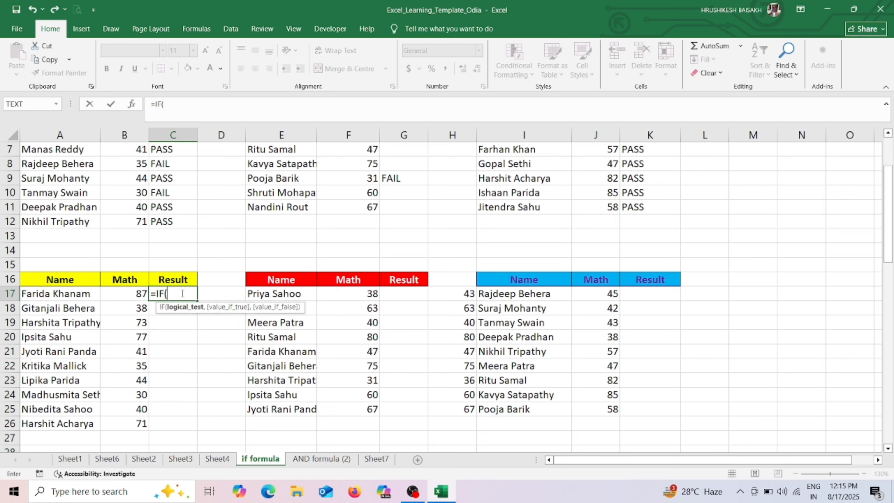
click(127, 293)
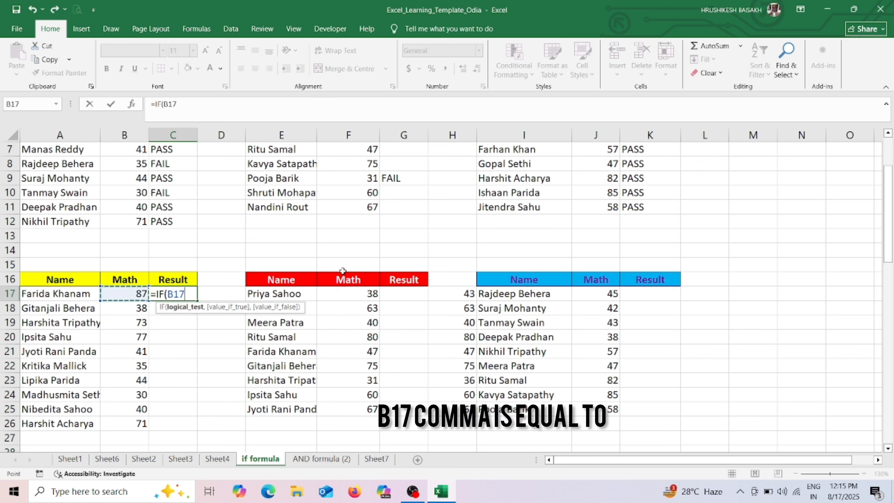
text(,)
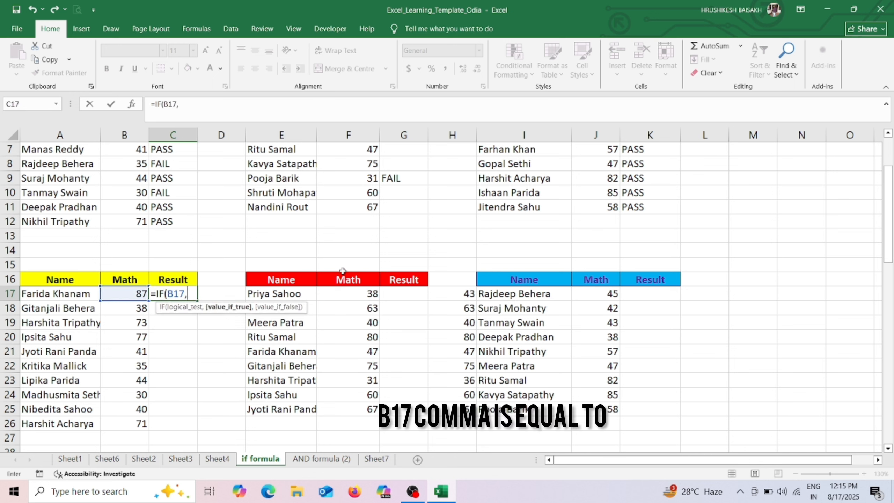
key(BackSpace)
text(=)
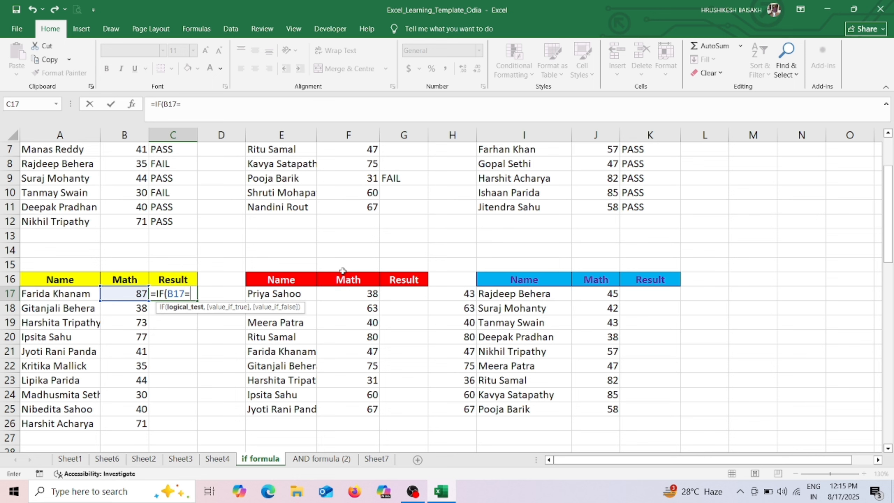
text(>40)
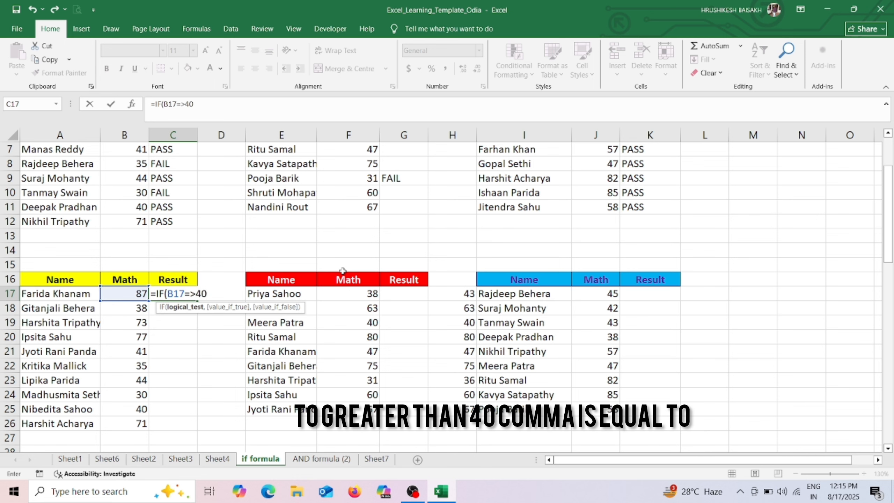
text(,)
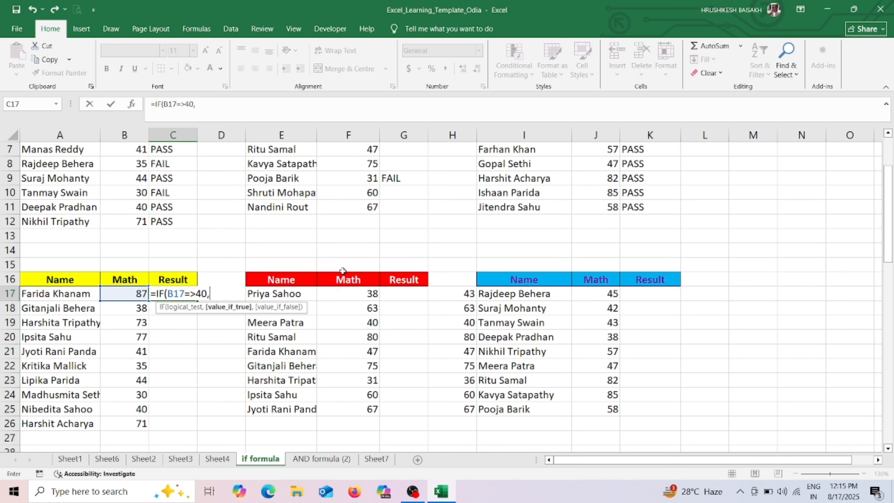
Step: Insert the check mark emoji in quotation marks as the C17 formula's value if true
text(")
key(super+period)
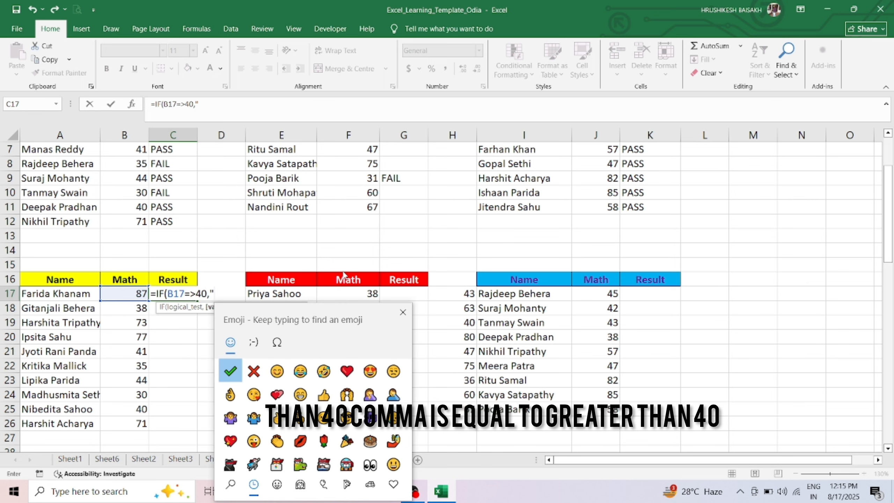
click(230, 373)
text(")
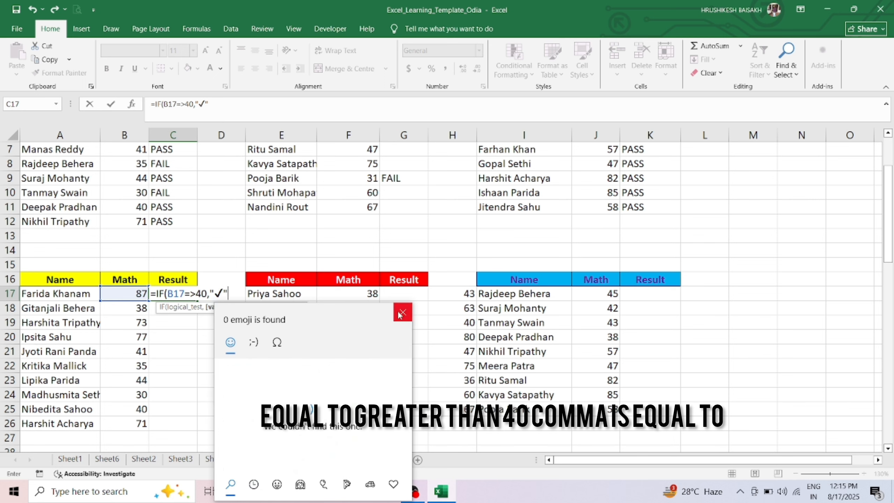
Step: Complete the C17 formula with the cross mark emoji as the value if false, enter it and accept the correction to B17>=40
text(,)
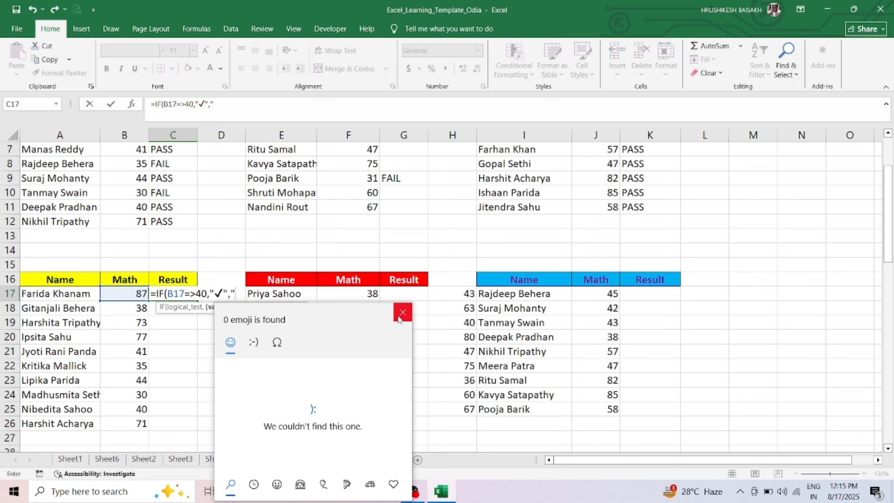
click(400, 312)
key(super+period)
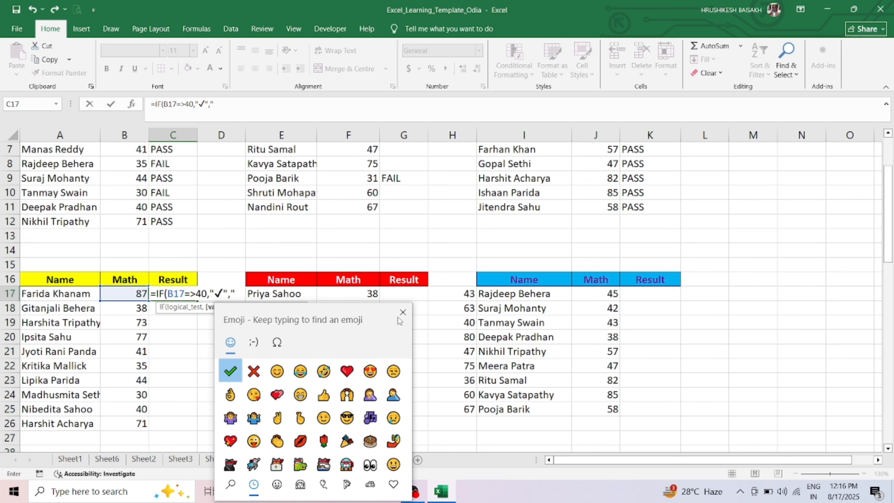
click(253, 370)
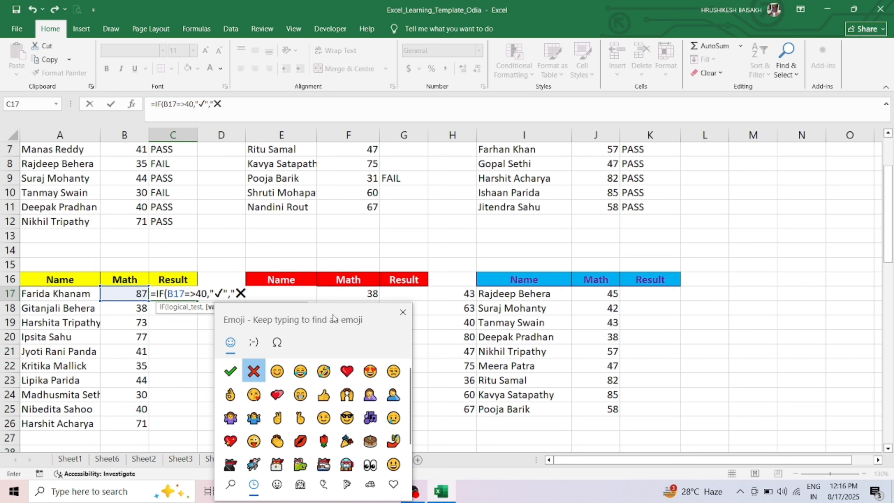
text(")
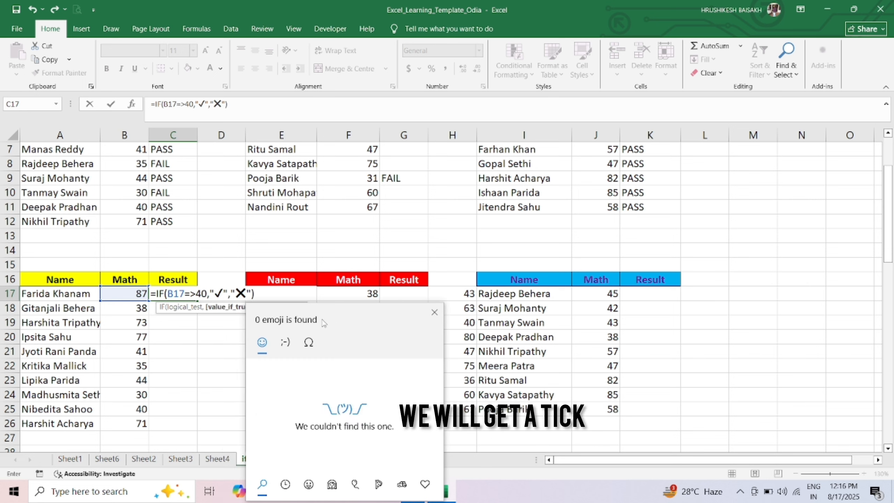
click(435, 311)
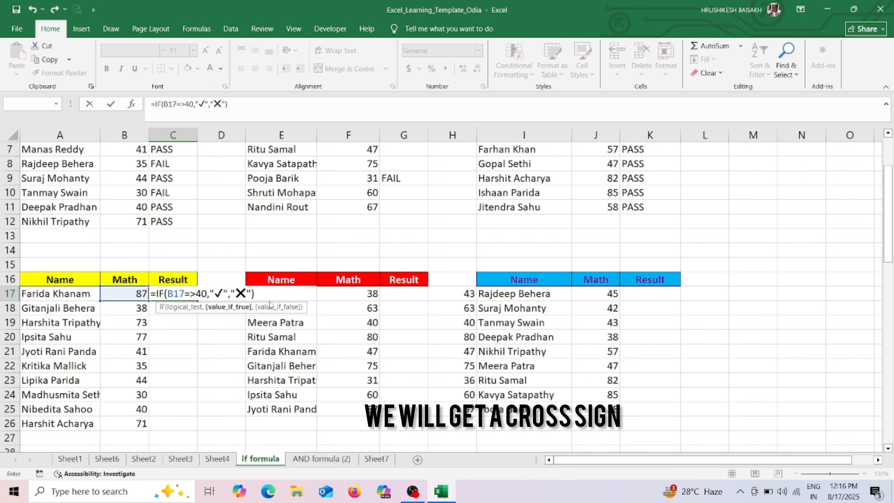
key(Return)
click(475, 293)
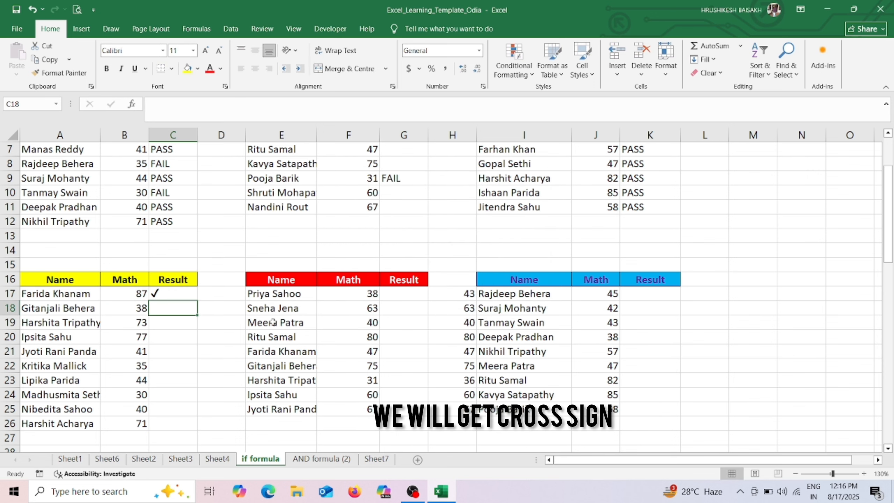
Step: Fill the C17 formula down the lower yellow table's Result column to C26
click(187, 295)
drag(196, 303, 189, 424)
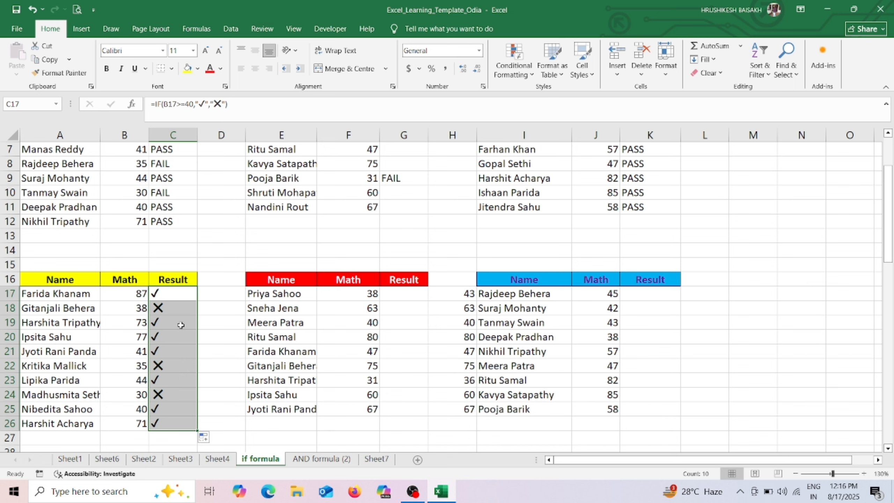
scroll(427, 327, up, 1)
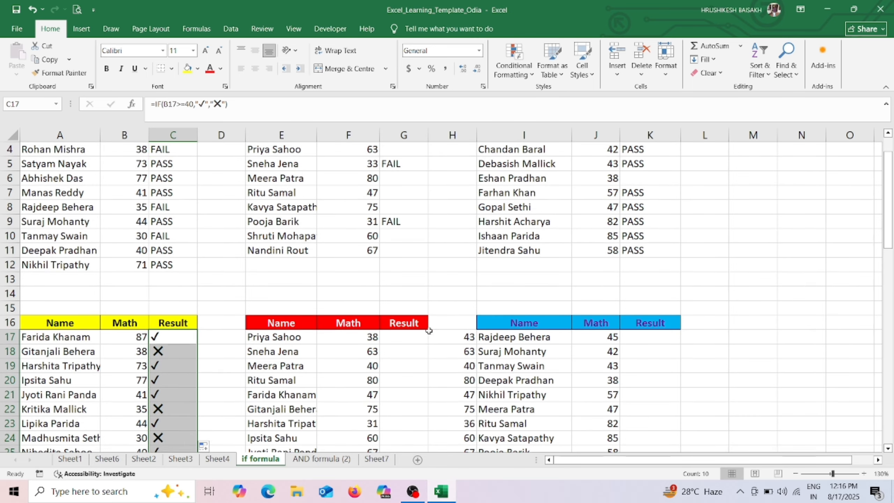
scroll(424, 331, down, 1)
scroll(425, 331, up, 1)
scroll(316, 352, down, 1)
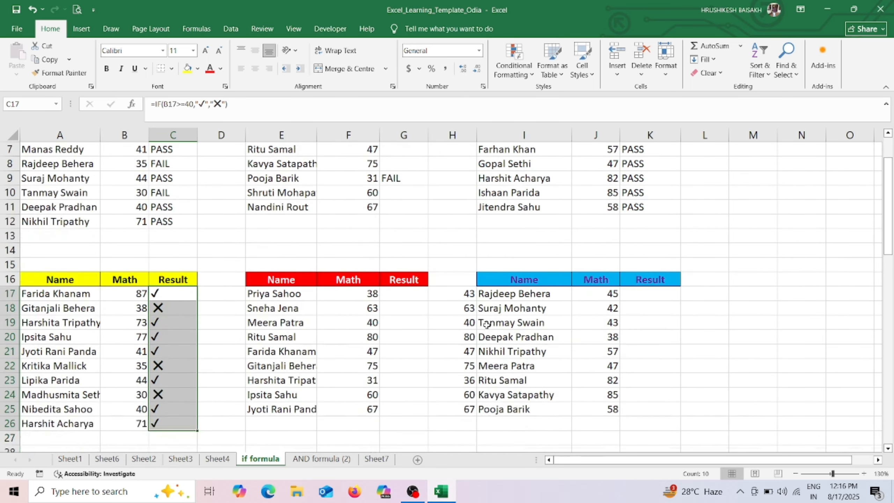
scroll(306, 358, up, 2)
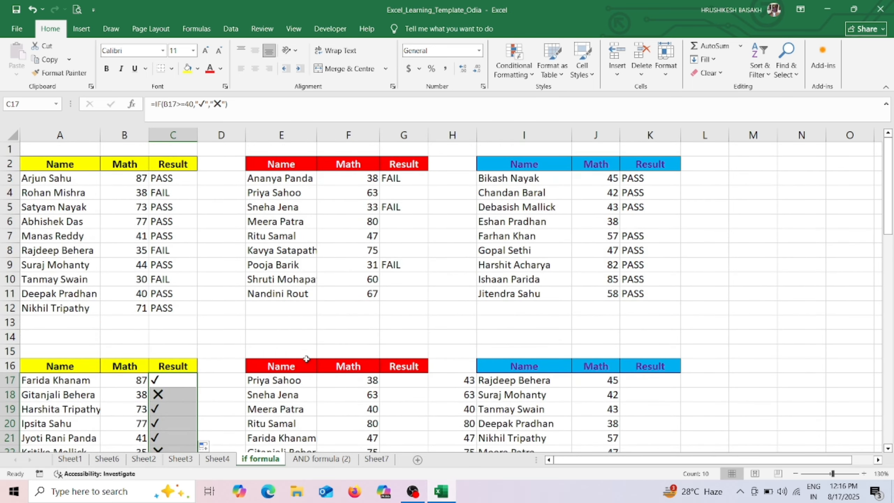
Step: On the AND formula (2) sheet, start overwriting G3 with an AND formula whose first condition is B3>40
click(318, 458)
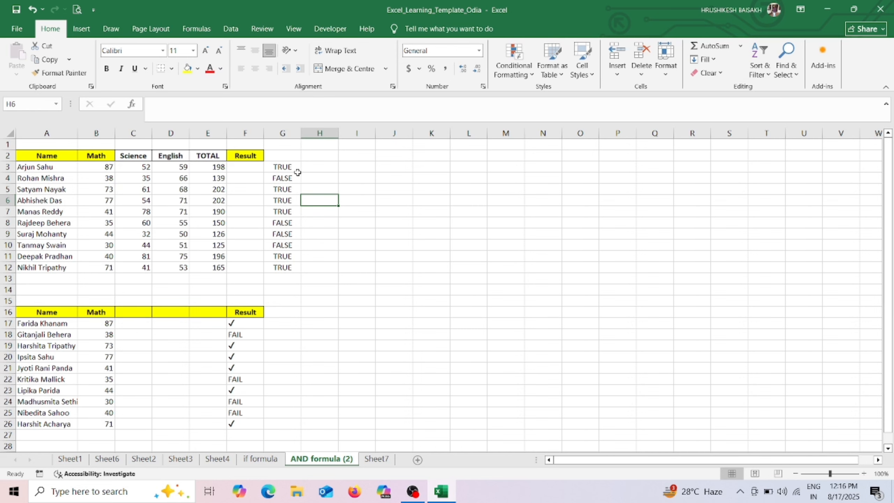
click(289, 168)
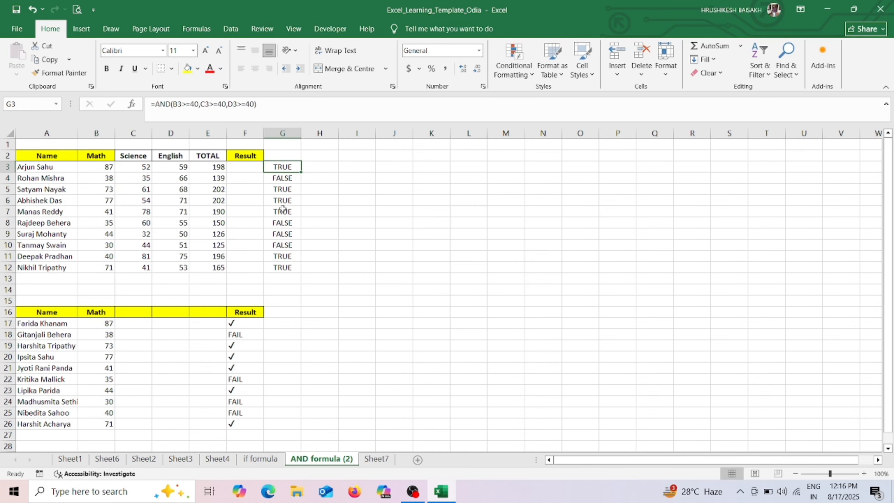
scroll(285, 209, up, 1)
scroll(408, 257, up, 1)
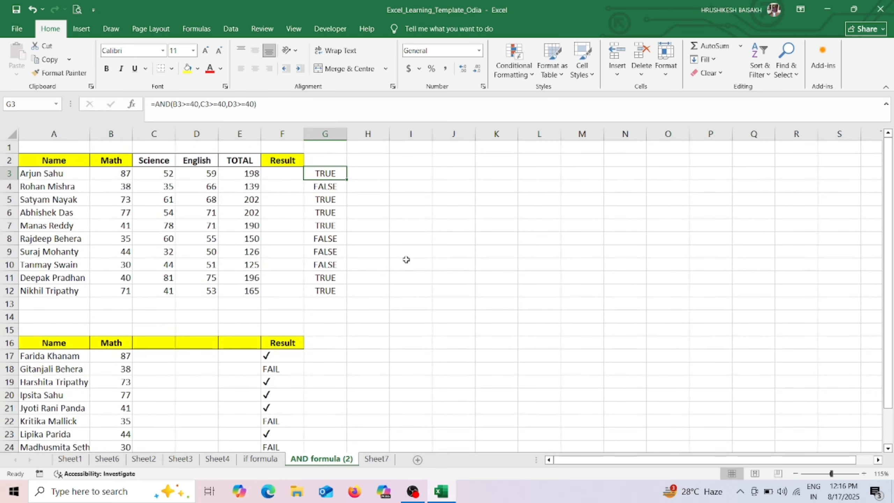
scroll(406, 260, up, 1)
scroll(423, 270, up, 1)
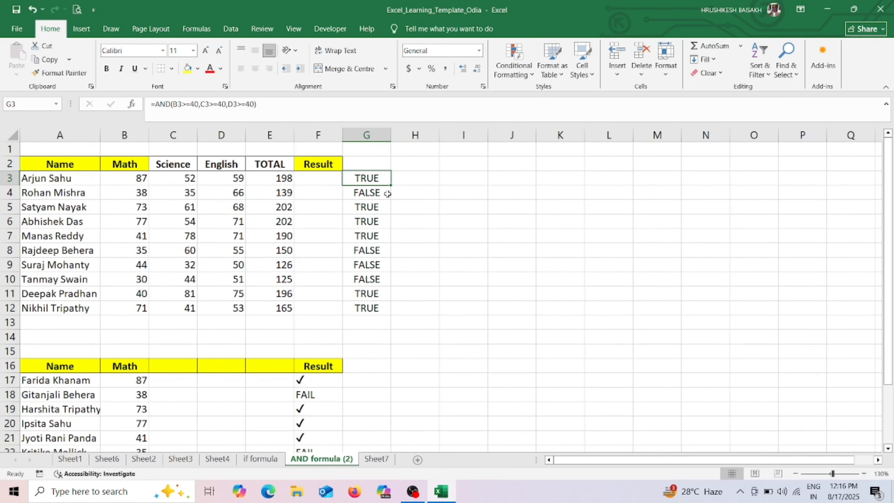
text(=AND()
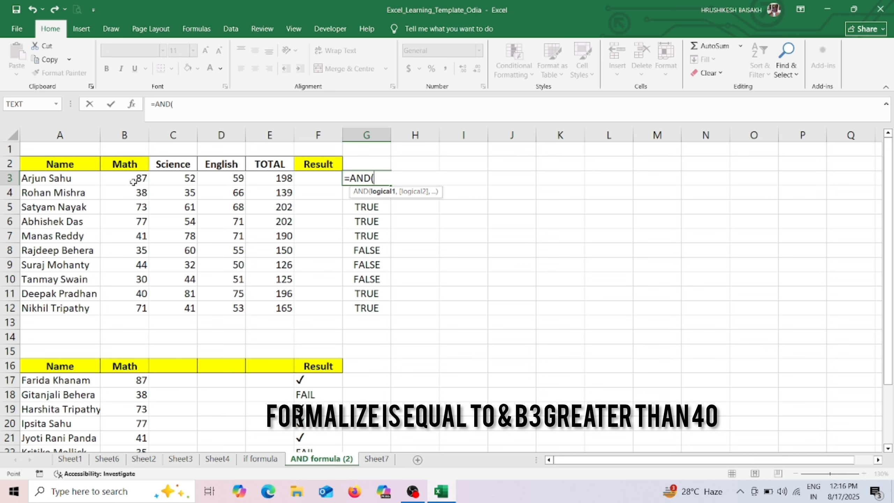
click(136, 178)
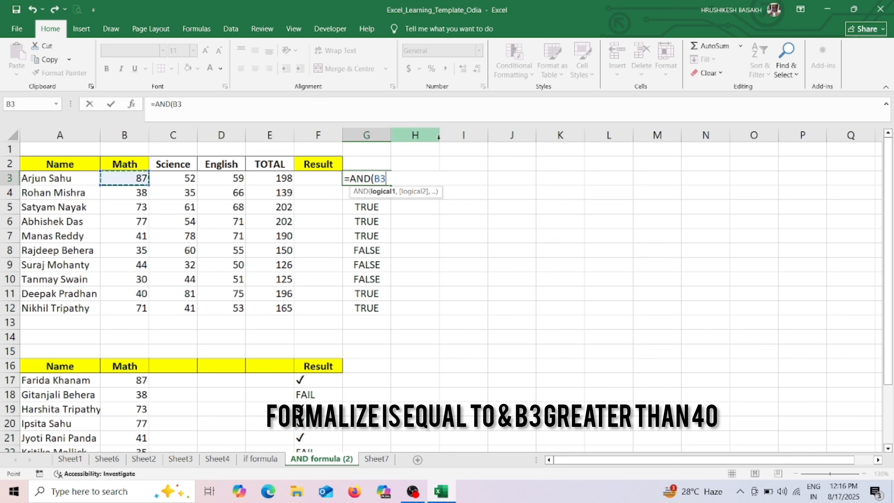
text(>40,)
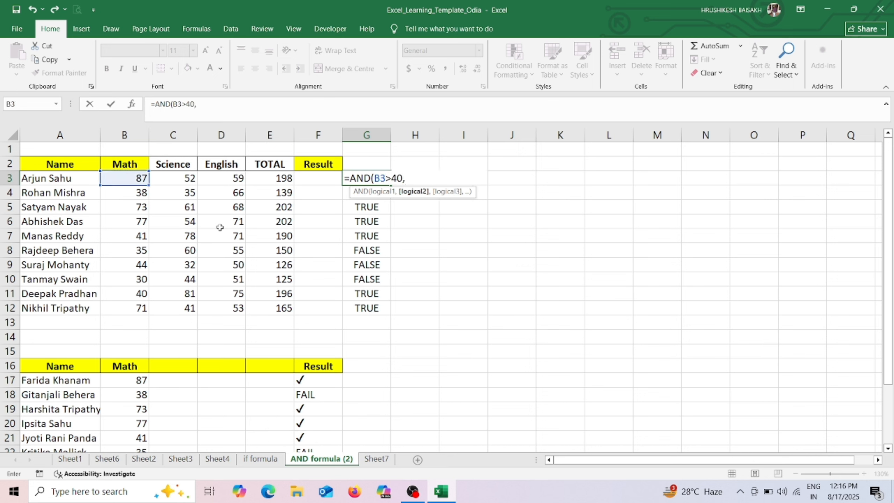
Step: Add the conditions C3>40 and D3>40 to the G3 AND formula and enter it
click(184, 178)
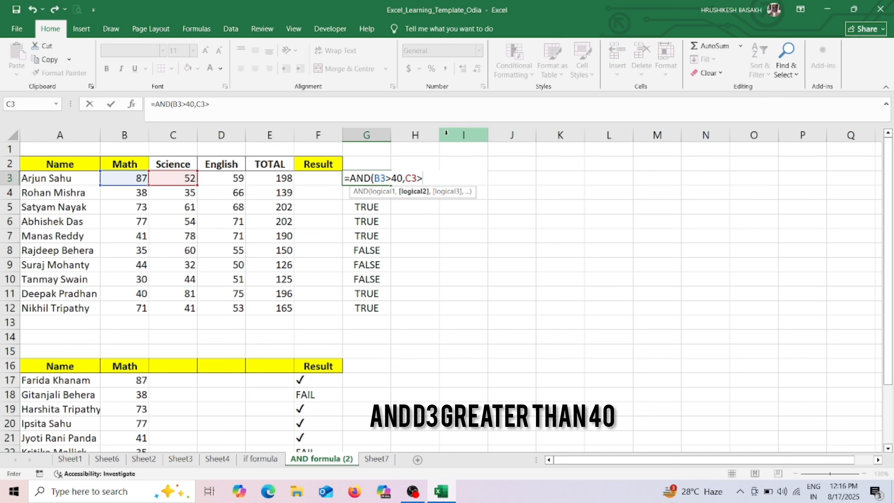
text(>40,)
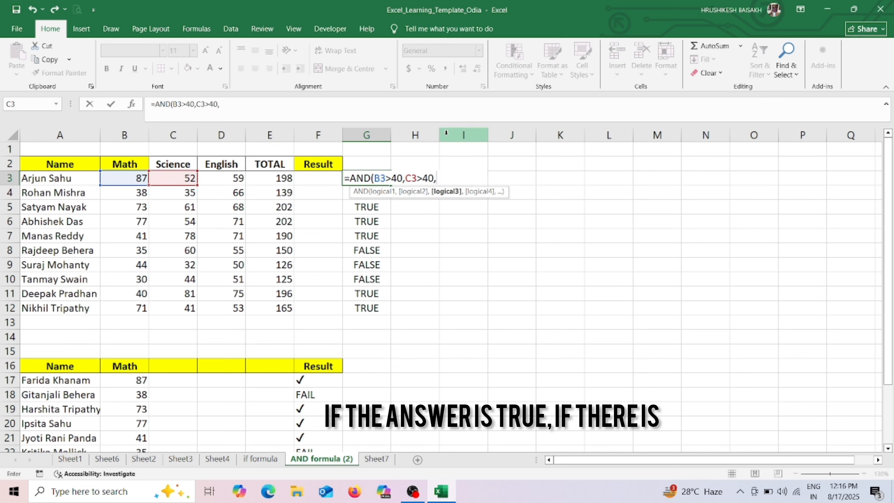
key(Left)
key(Left)
key(Left)
text(,D)
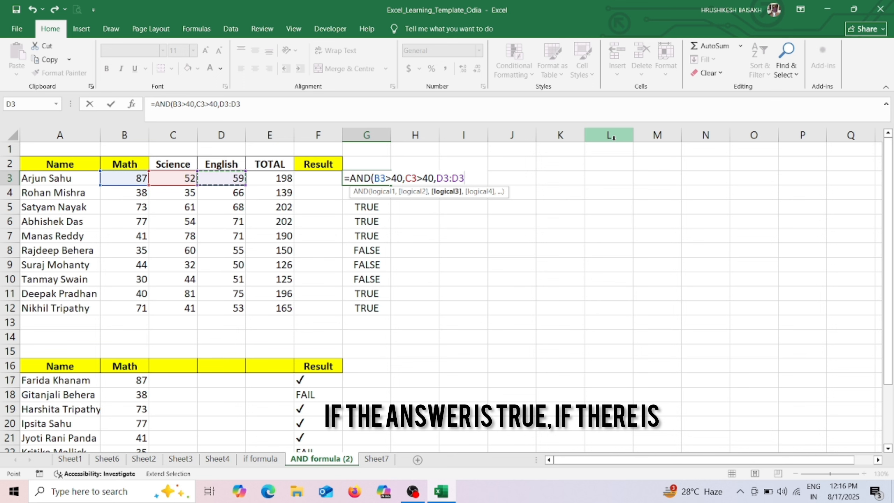
key(BackSpace)
key(BackSpace)
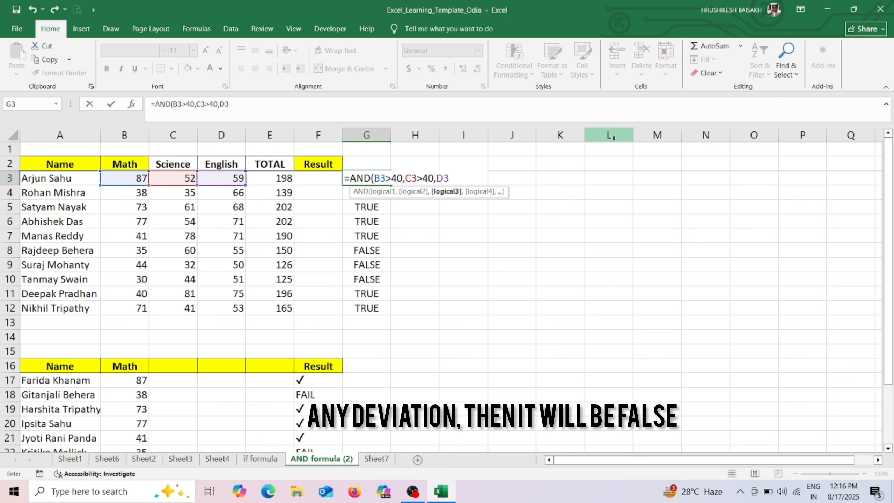
text(>=)
text(40)
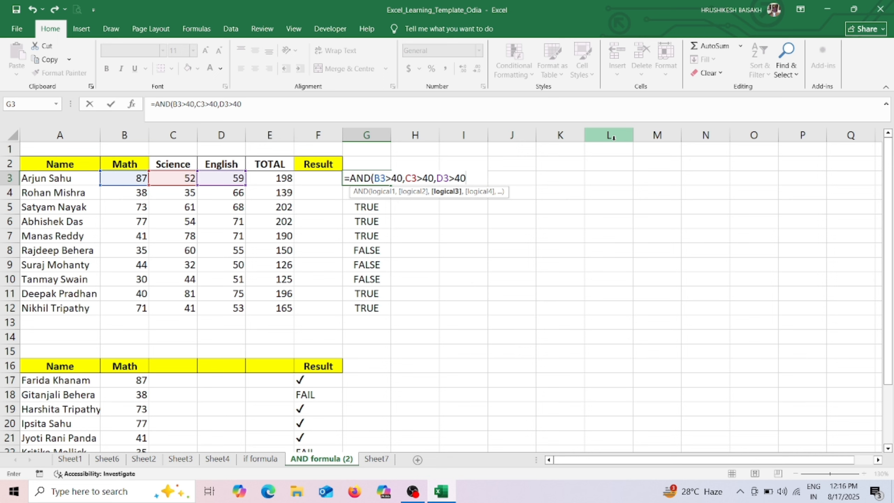
text())
key(Return)
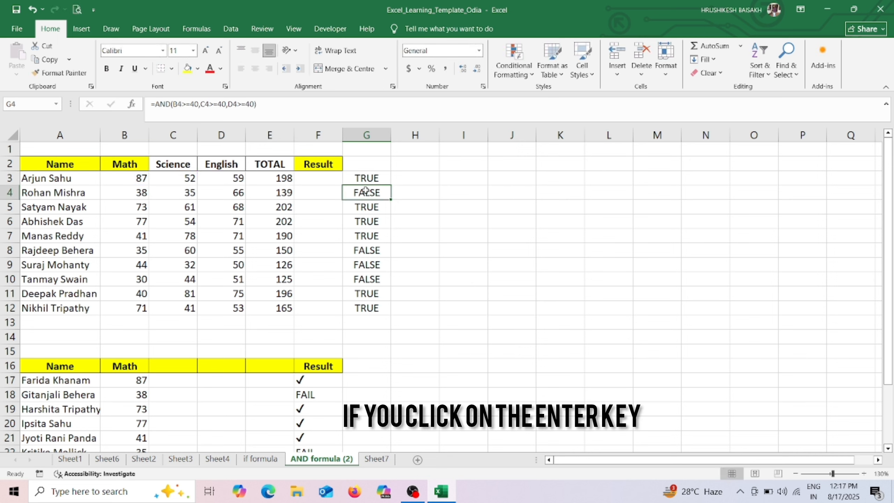
Step: Fill the G3 AND formula down to G12 and select G3 to check its formula
click(376, 177)
drag(391, 185, 388, 315)
click(370, 183)
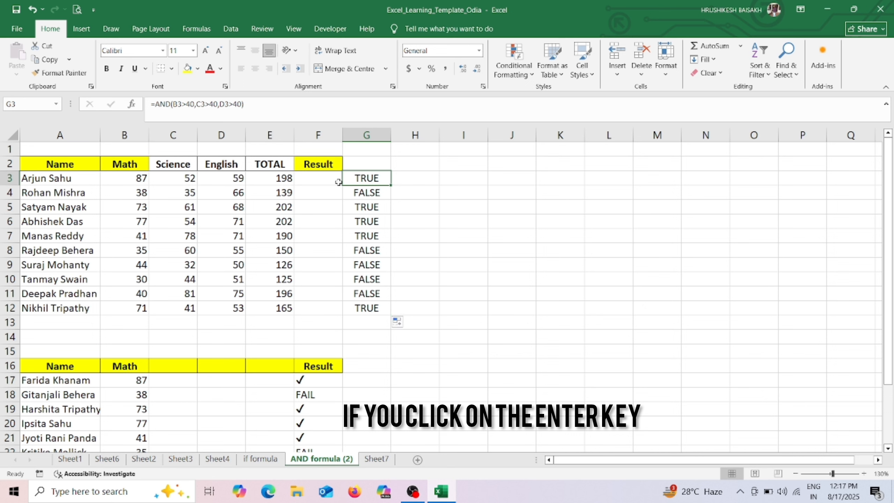
Step: Start an IF formula in the Result cell F3 with a nested AND function as its logical test
click(324, 178)
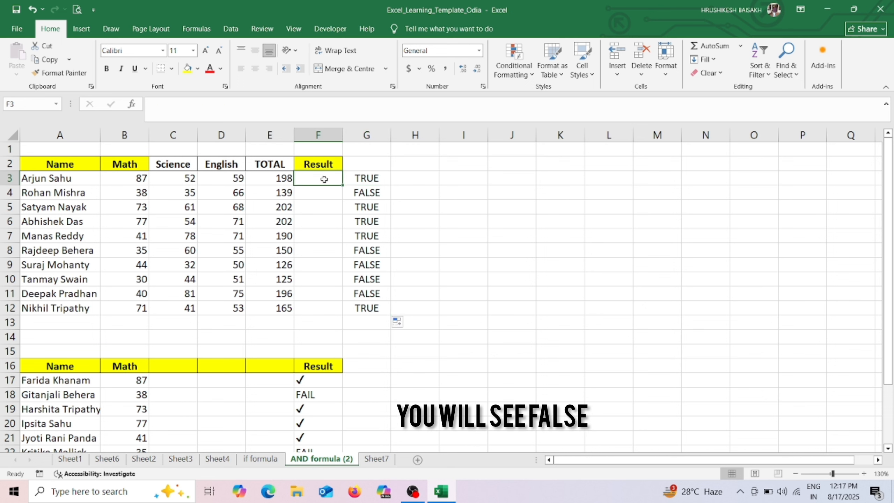
text(IF)
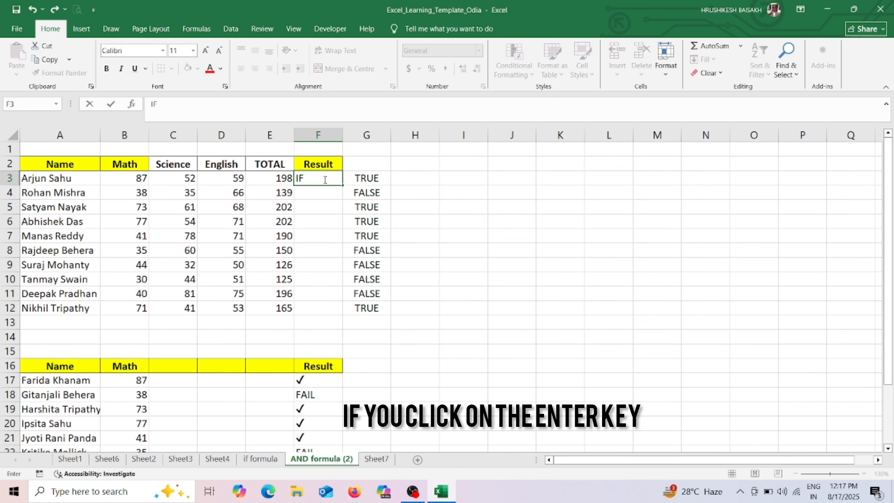
key(BackSpace)
key(BackSpace)
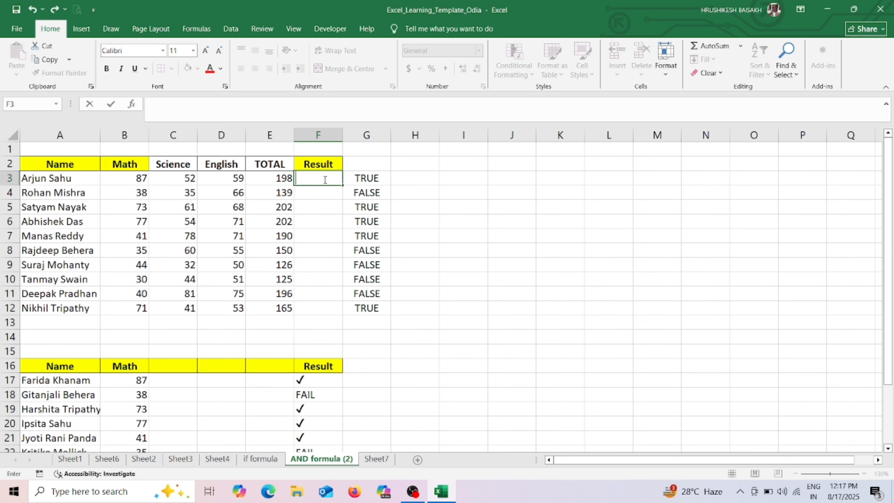
text(=IF()
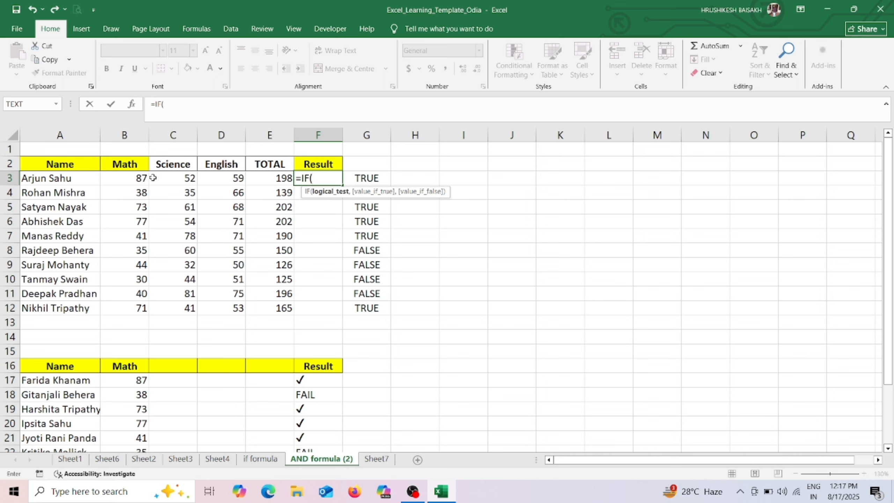
text(AND)
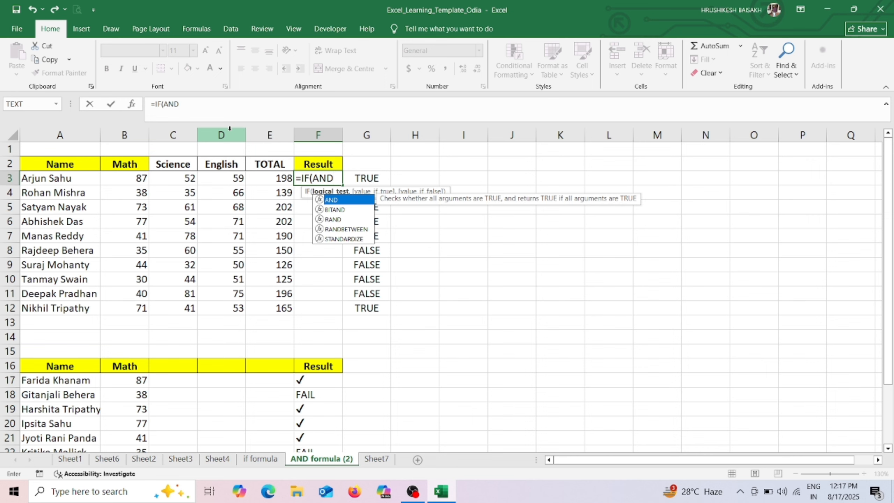
text(()
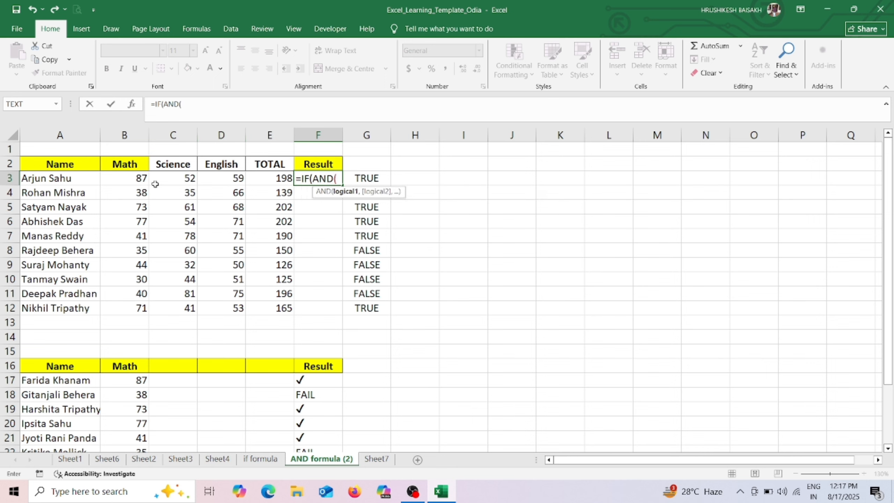
Step: Enter B3>40 as the first condition of the nested AND in the F3 formula
click(137, 177)
text(=)
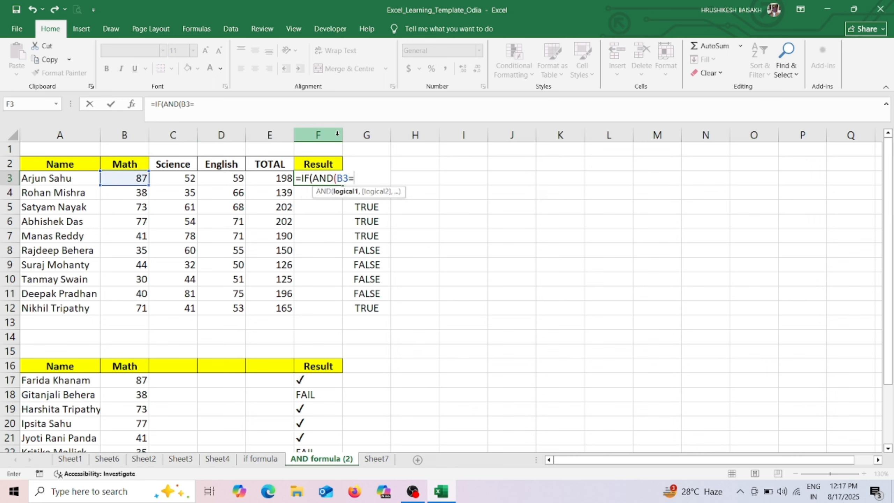
text(40)
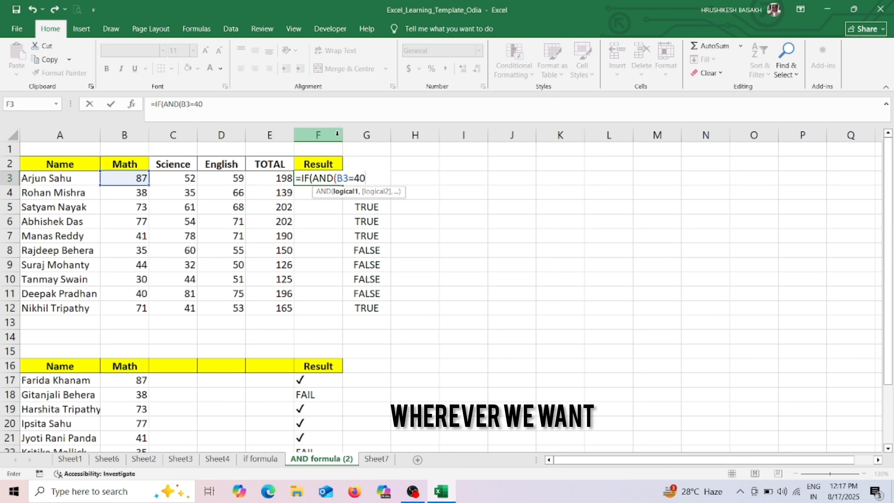
key(BackSpace)
key(BackSpace)
key(BackSpace)
text(.40)
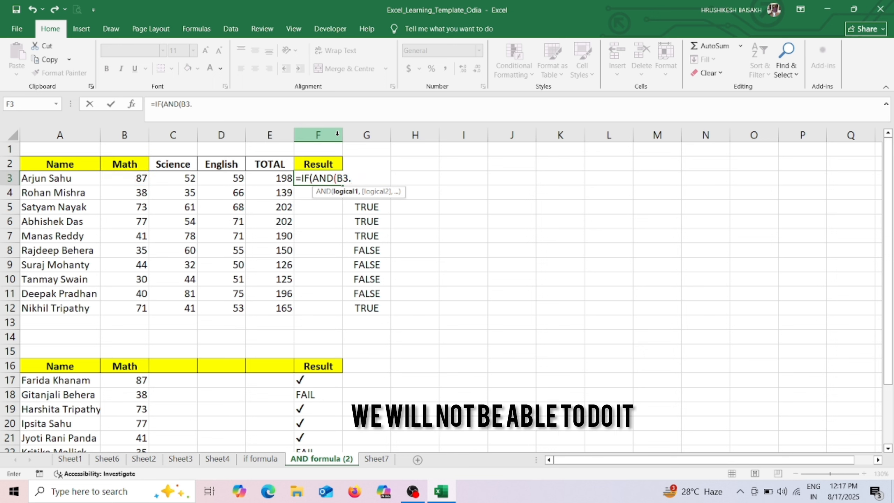
key(BackSpace)
key(BackSpace)
key(BackSpace)
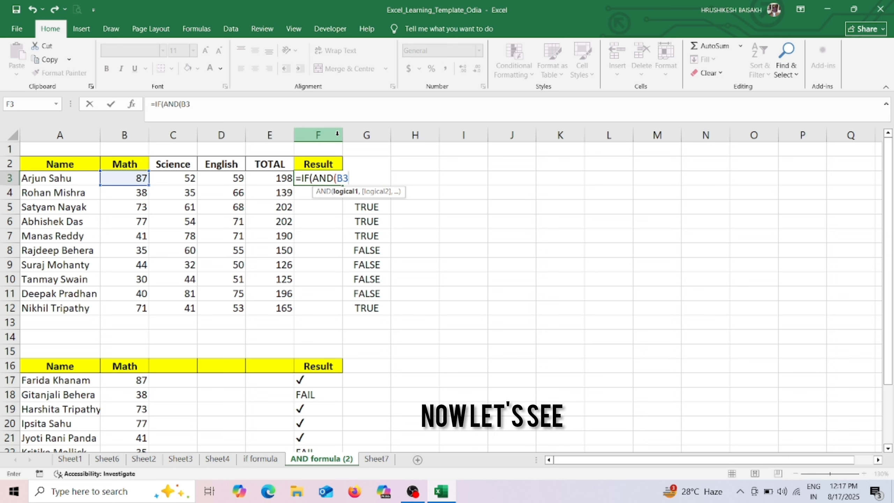
text(>40)
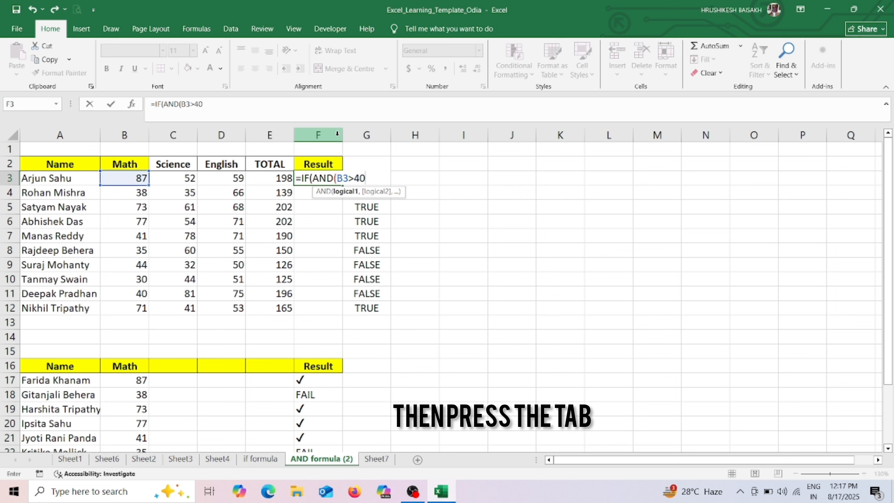
Step: Add the conditions C3>40 and D3>40 to the nested AND in the F3 formula and close the AND
text(,)
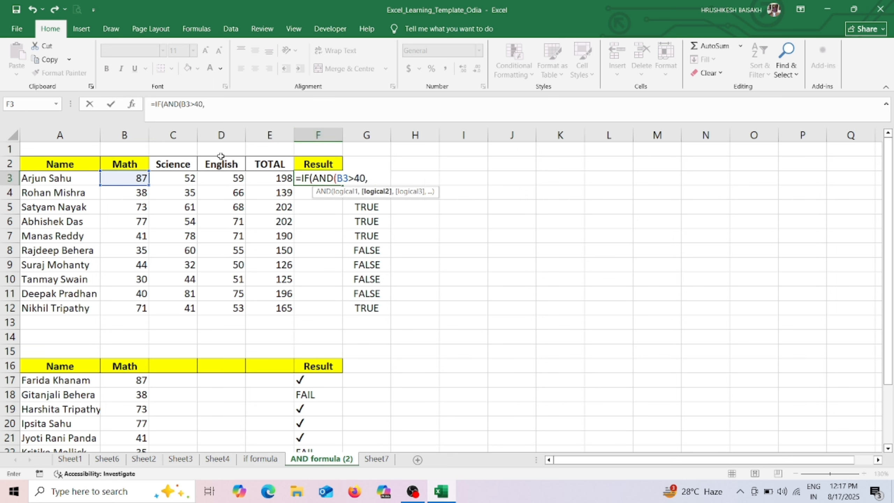
click(190, 179)
text(>)
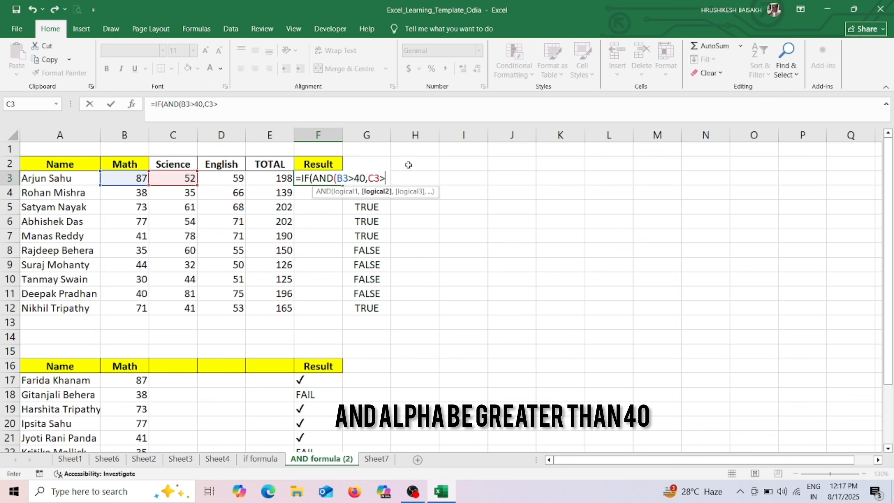
text(40)
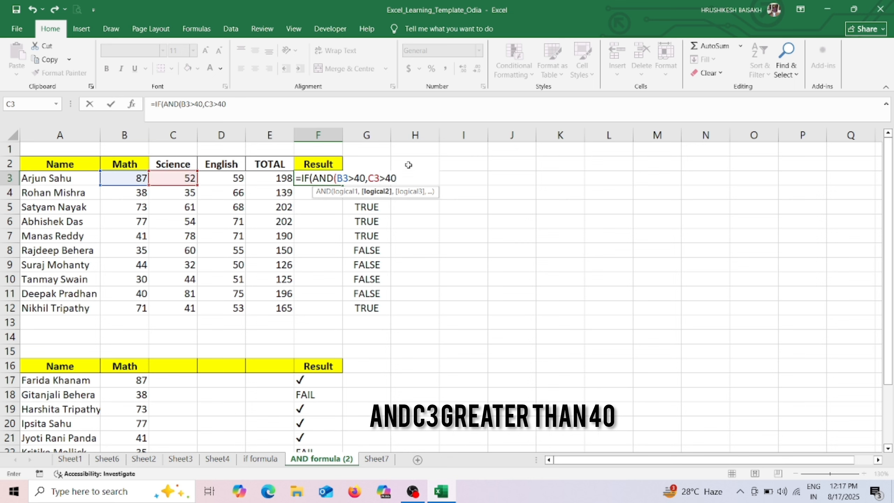
text(,)
click(239, 177)
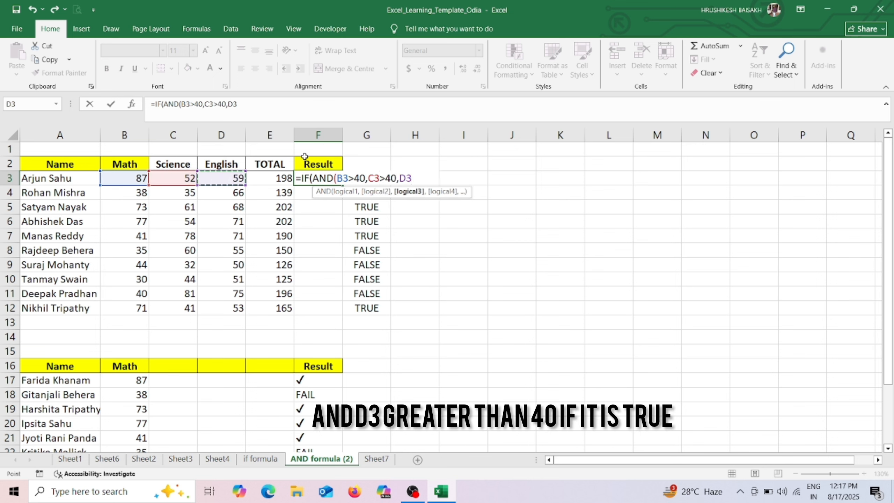
text(>)
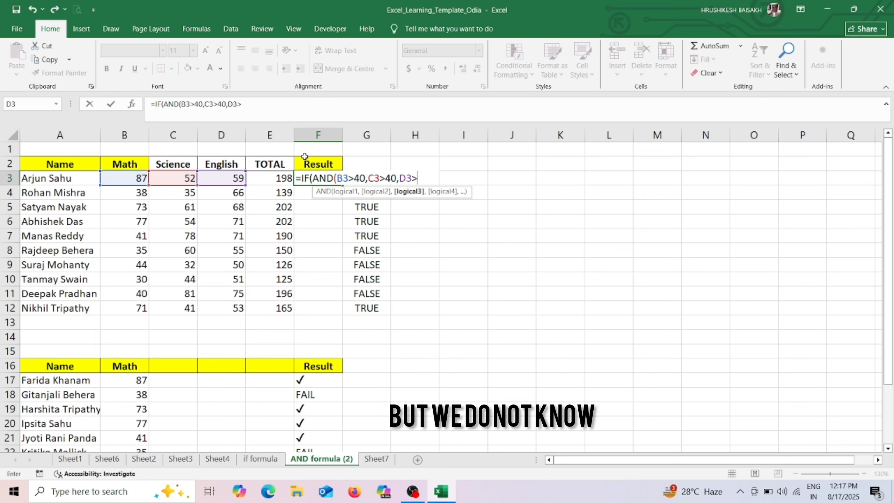
text(40))
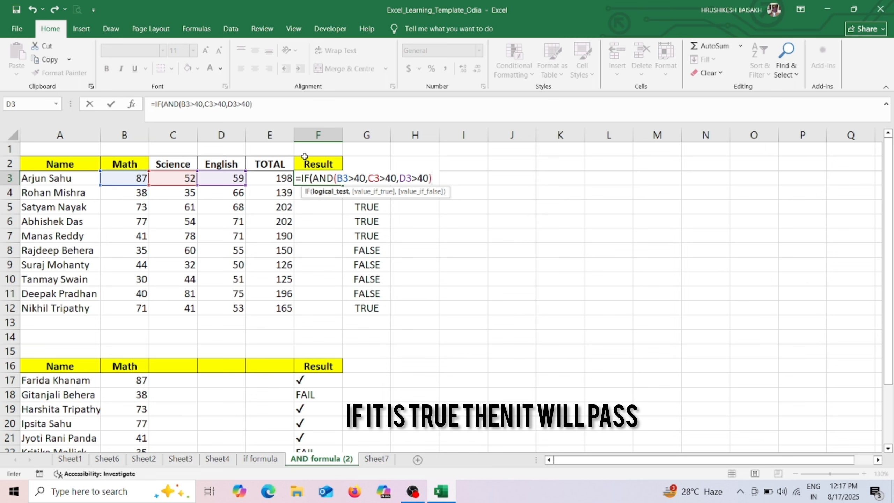
Step: Complete the F3 IF formula with "PASS" as the true value and "FAIL" as the false value, and enter it
text(,)
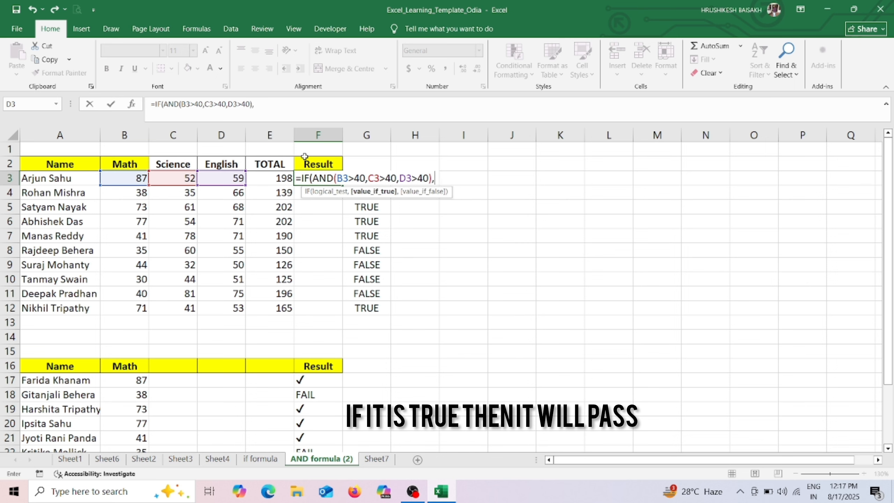
text("PASS)
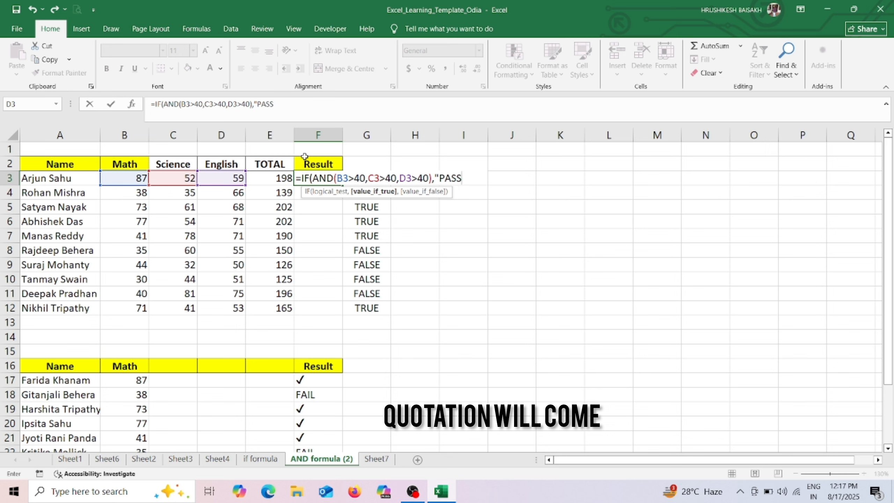
text(")
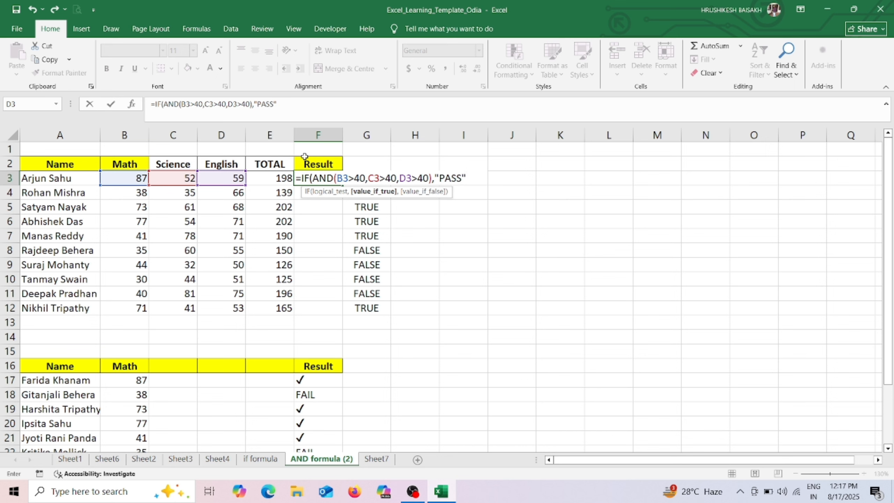
text(,)
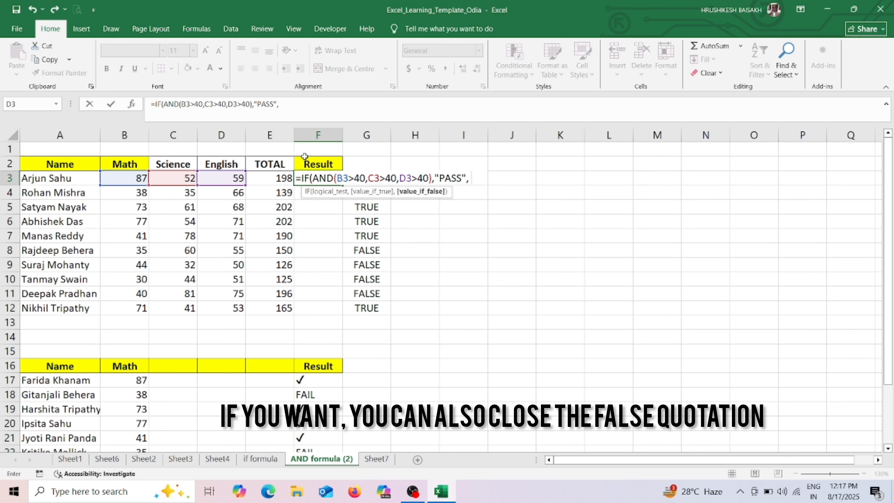
text( FAIL)
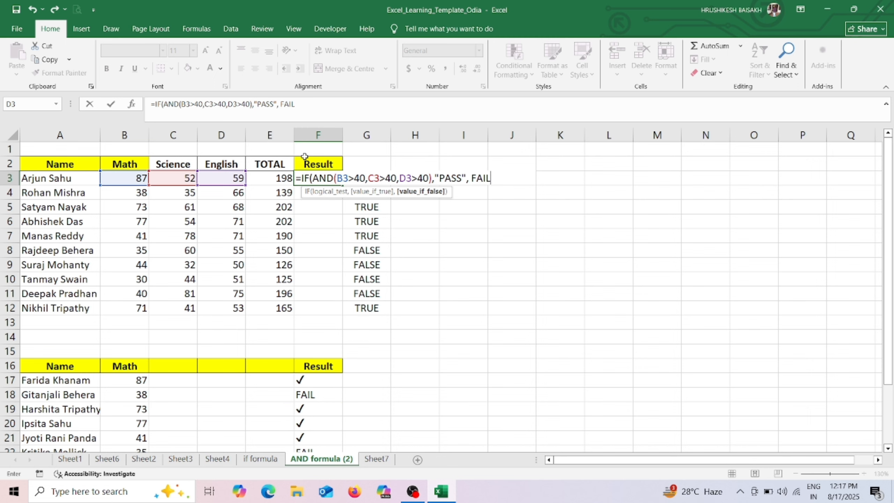
click(475, 178)
text("))
key(Return)
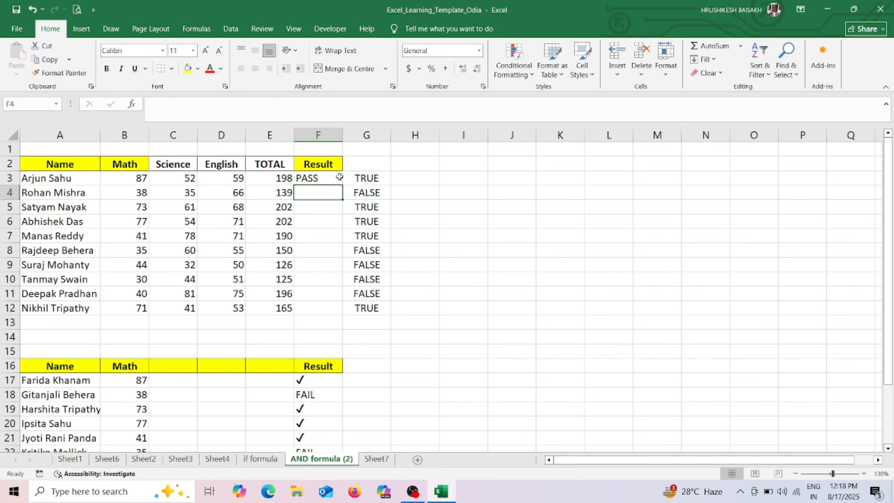
Step: Fill the F3 IF(AND) formula down to F12 and check the formulas in F4 and G3
click(339, 176)
drag(342, 186, 342, 309)
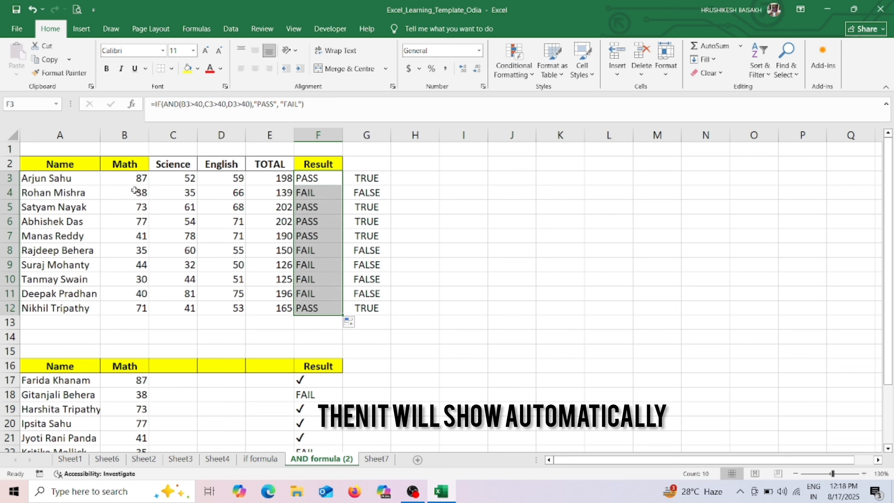
click(308, 188)
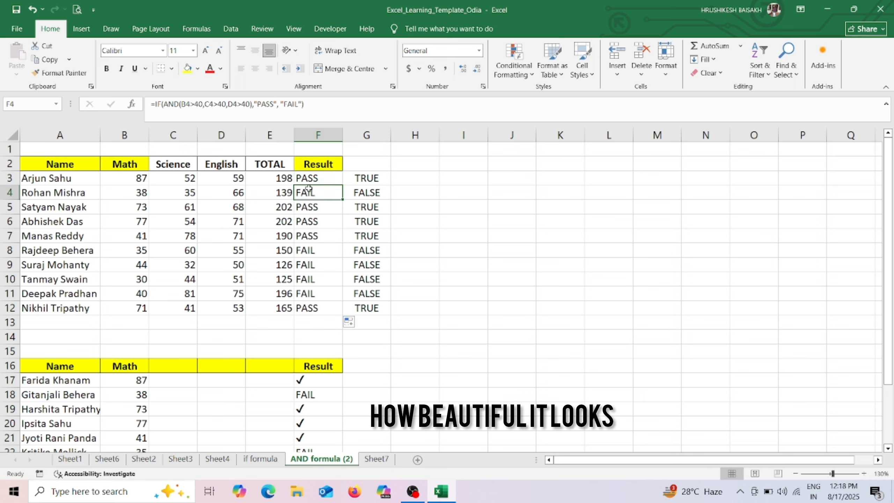
click(456, 189)
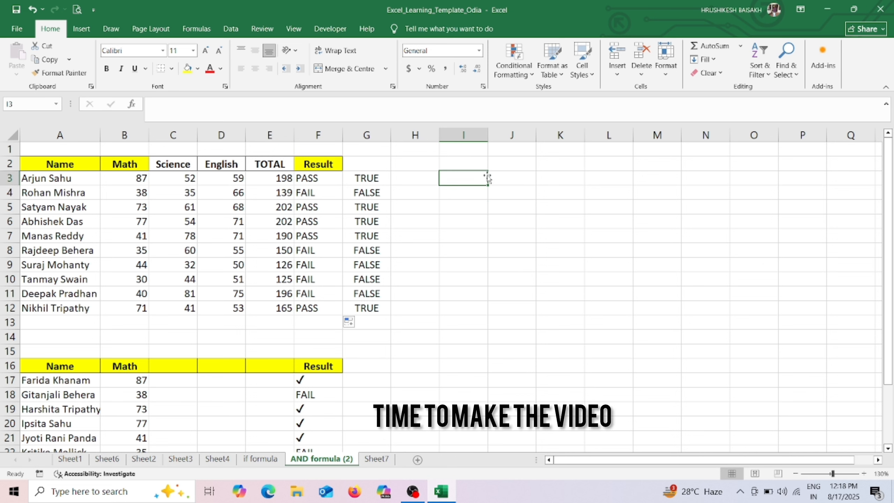
click(357, 178)
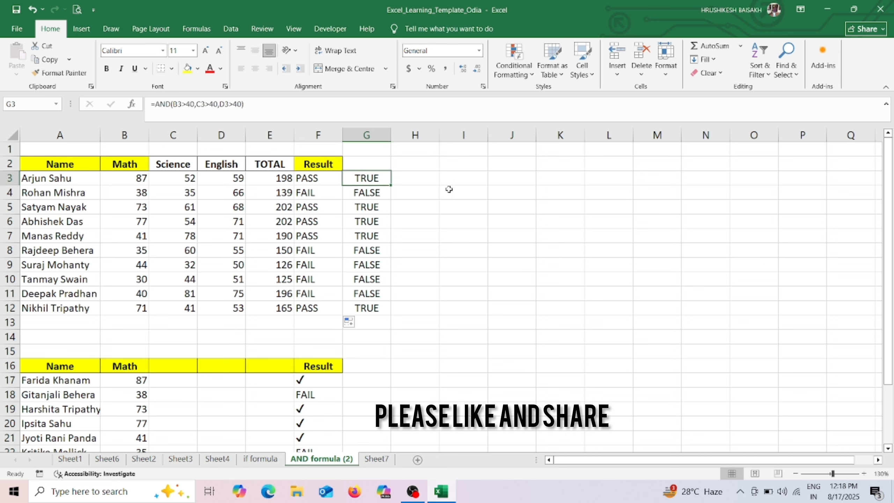
Step: Enter =LEFT(G3,2) in I3 to extract the first two characters of G3, and fill it down to I11
click(469, 182)
text(=)
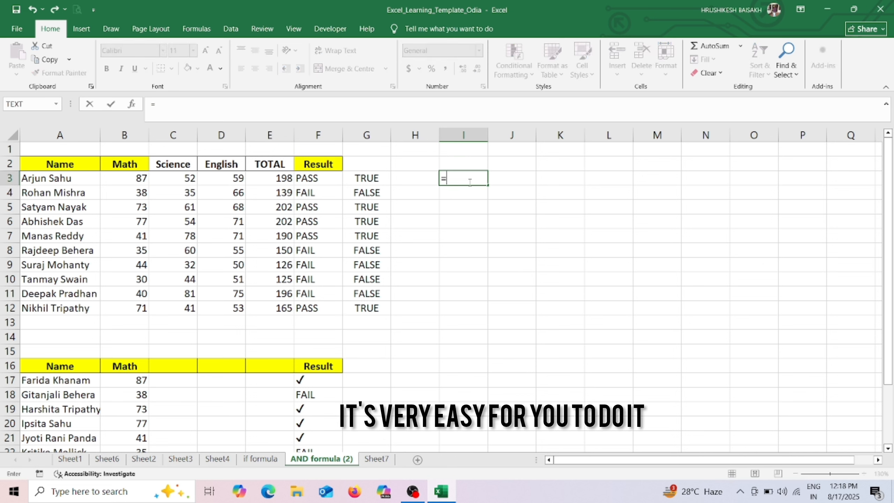
text(LEFT()
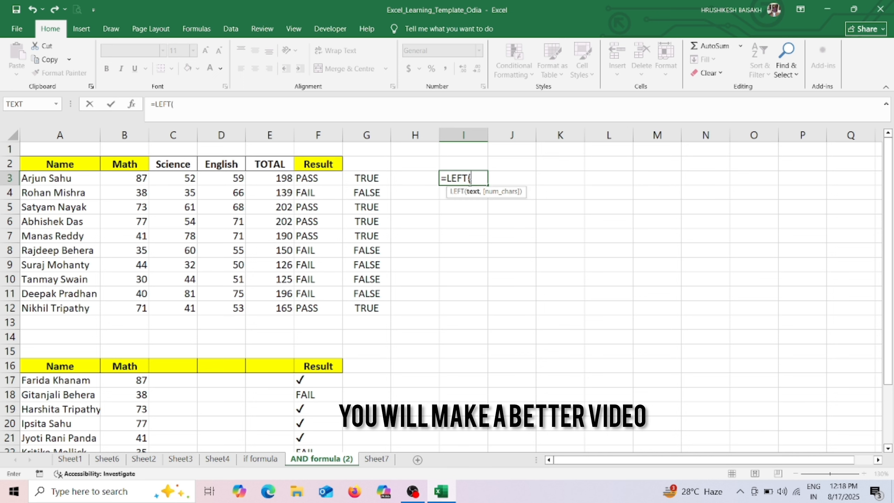
click(366, 178)
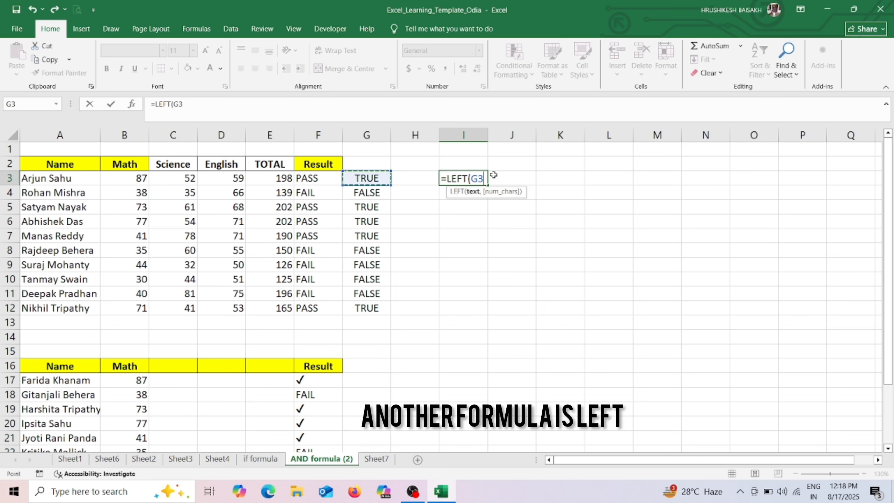
text(,2)
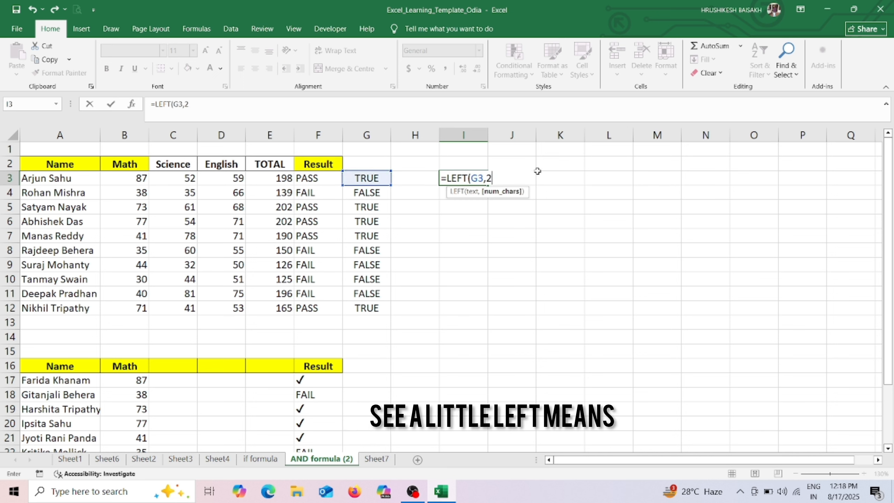
key(Return)
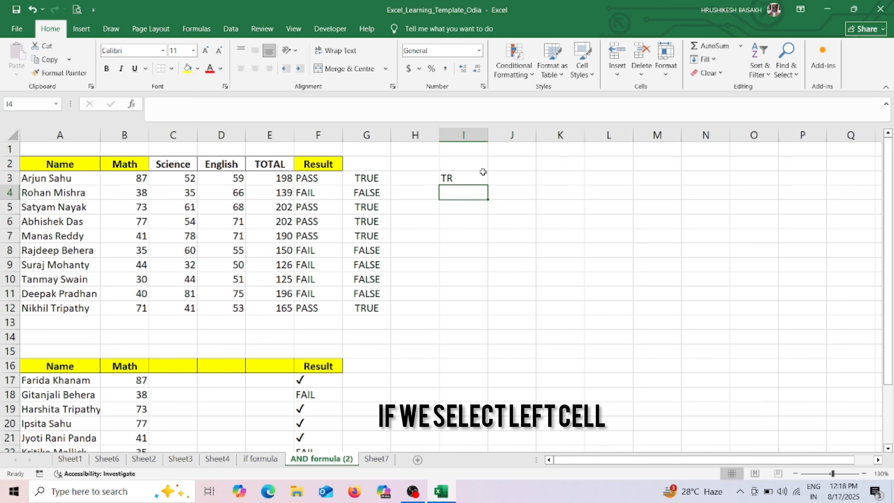
click(472, 178)
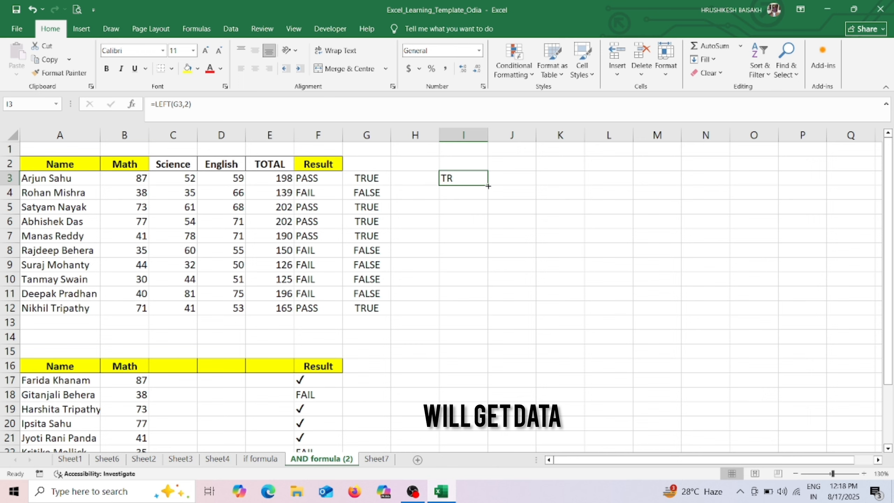
drag(488, 189, 468, 303)
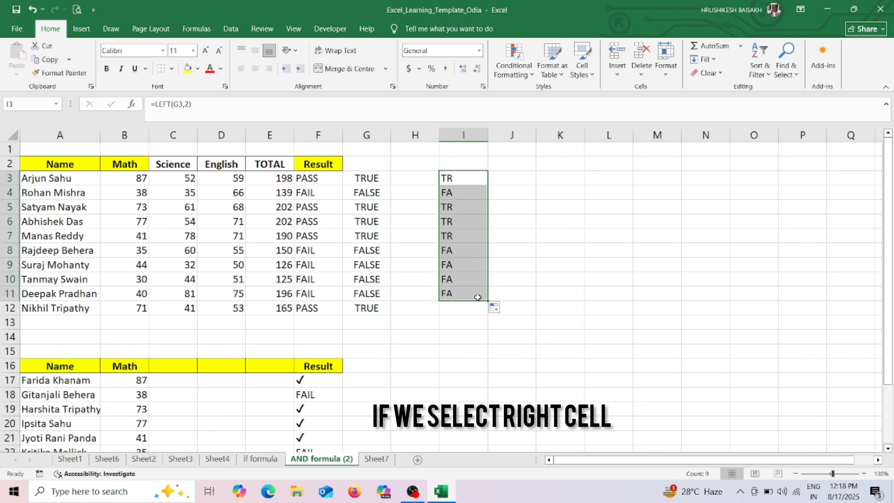
Step: Enter =RIGHT(G3,3) in J3 to extract the last three characters of G3, and fill it down to J11
click(510, 184)
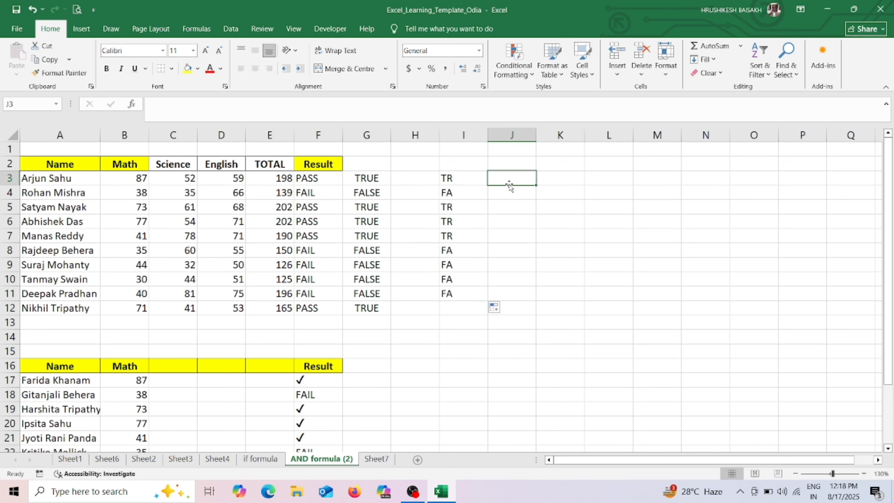
text(=R)
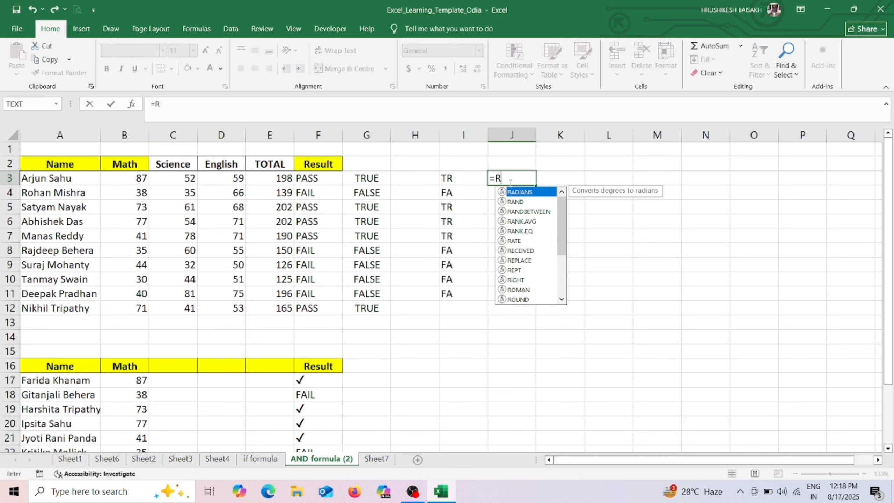
text(IG)
key(Tab)
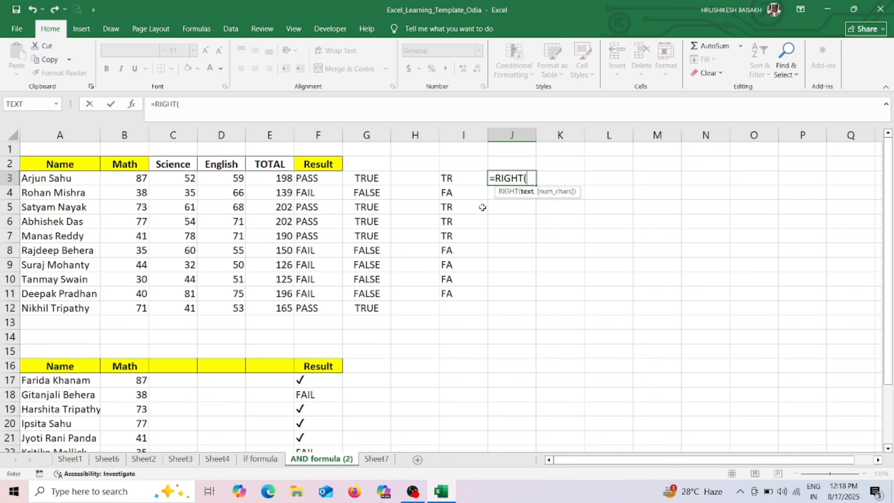
click(392, 179)
click(377, 179)
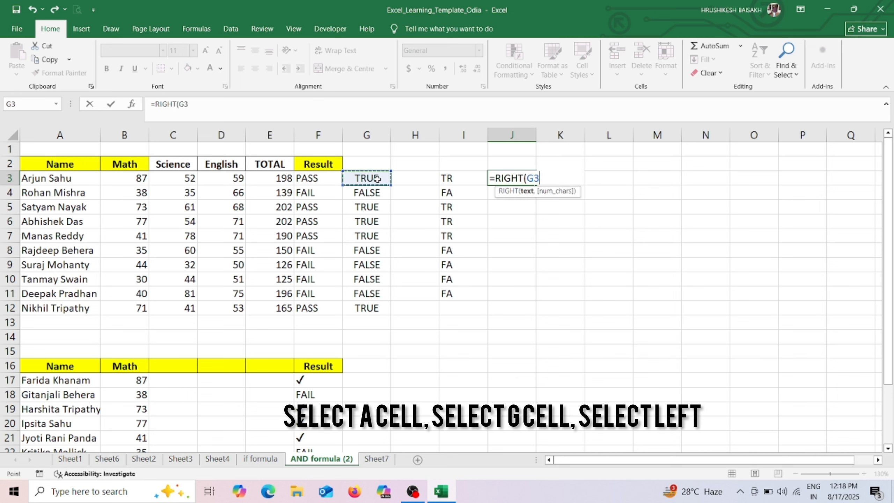
text(,)
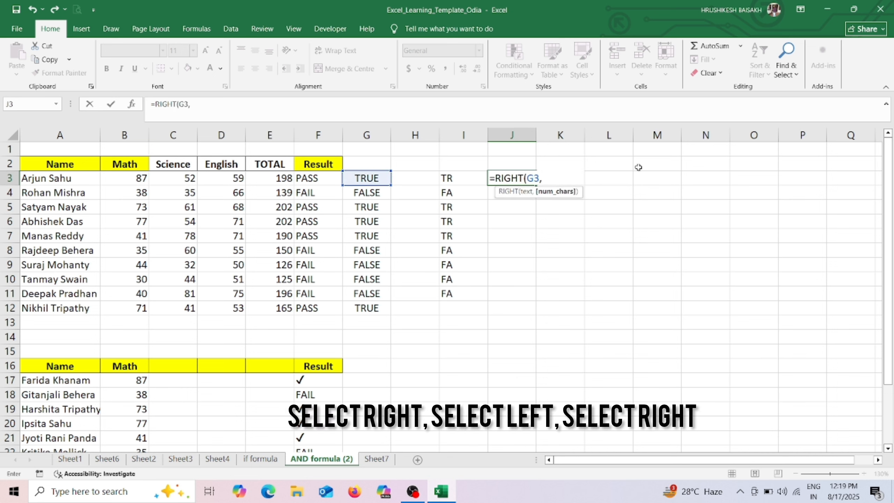
text(3)
key(Return)
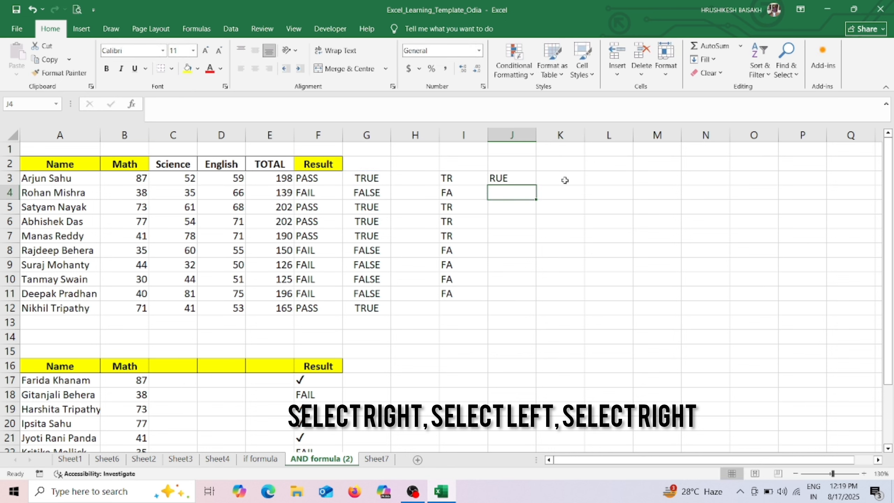
click(501, 179)
drag(538, 185, 523, 295)
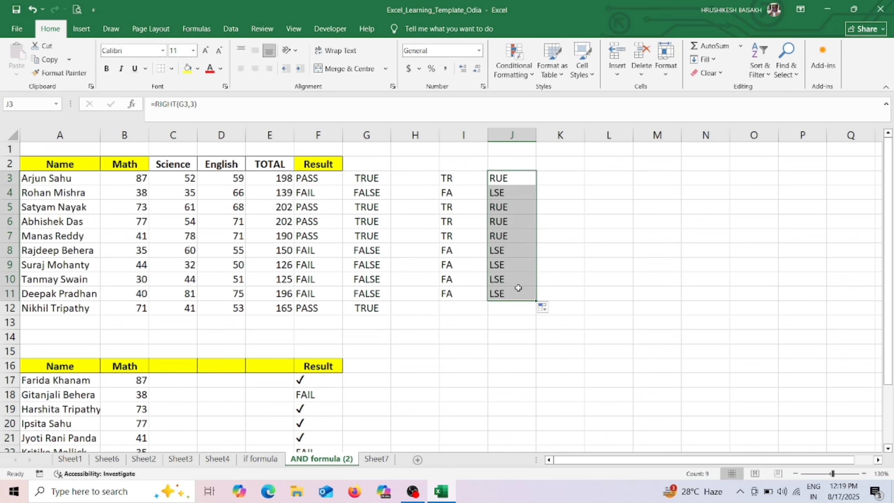